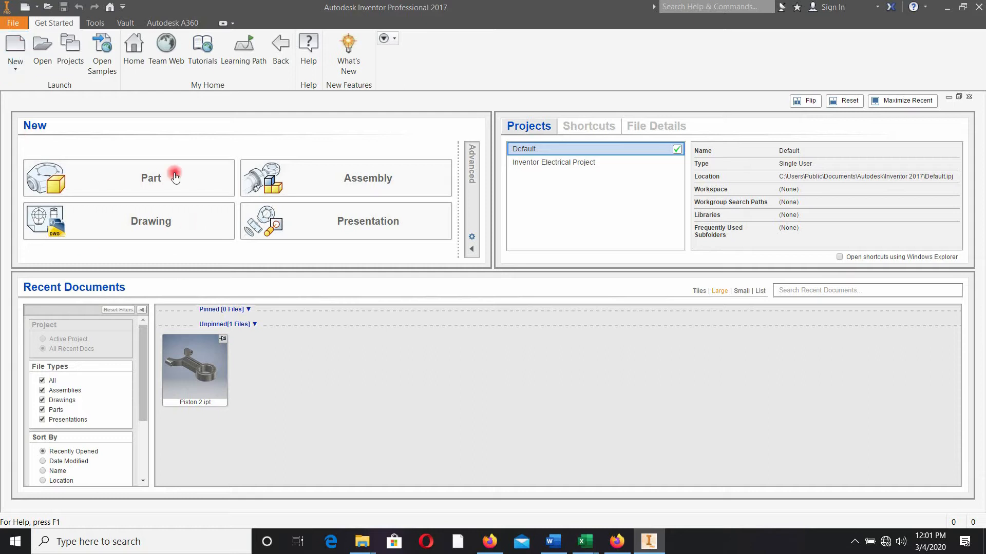
Create a new metric part and start a 2D sketch on the front plane.
left_click(466, 196)
left_click(604, 216)
left_click(660, 436)
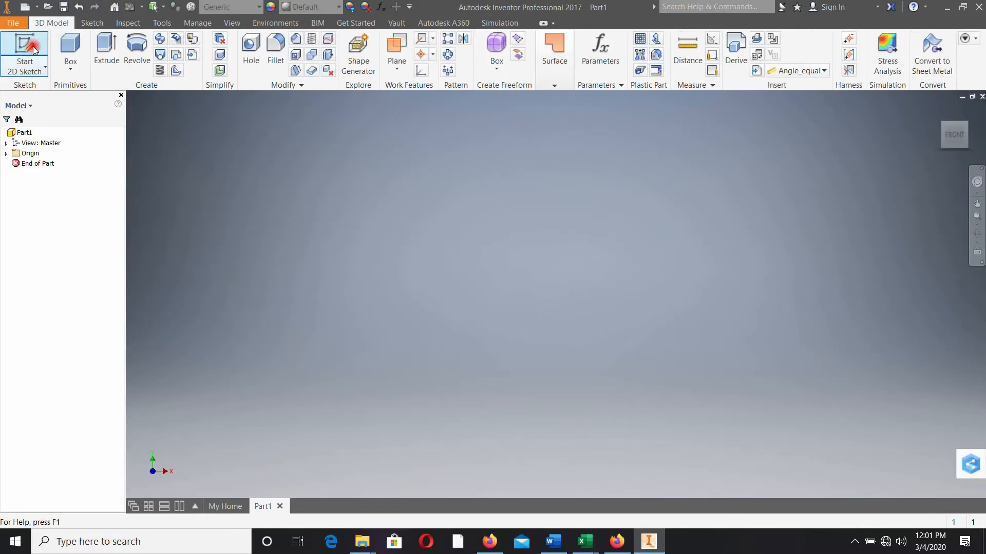
left_click(34, 49)
left_click(615, 261)
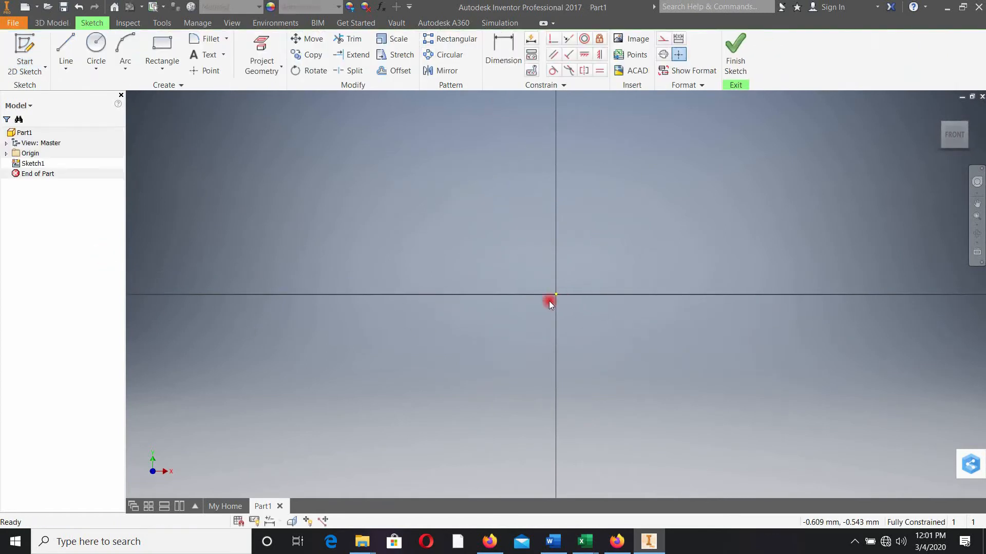
Sketch two concentric circles centred on the origin, the inner one about 20 mm in diameter.
left_click(96, 45)
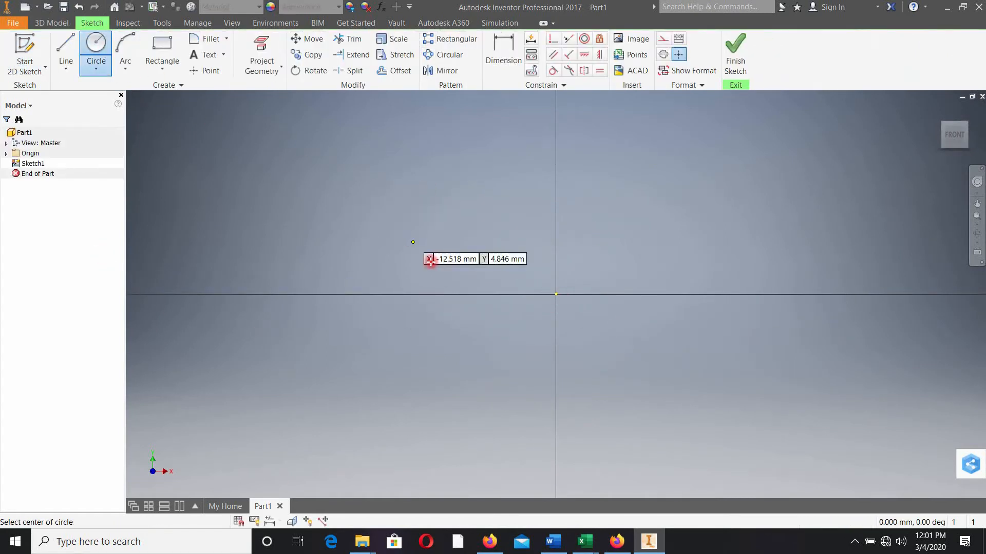
left_click(556, 293)
left_click(652, 363)
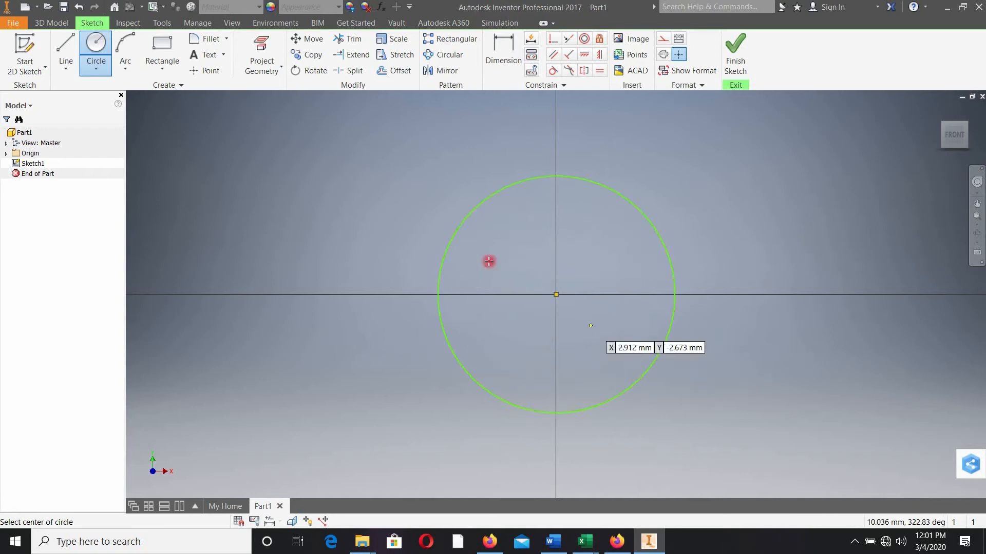
left_click(555, 294)
left_click(677, 398)
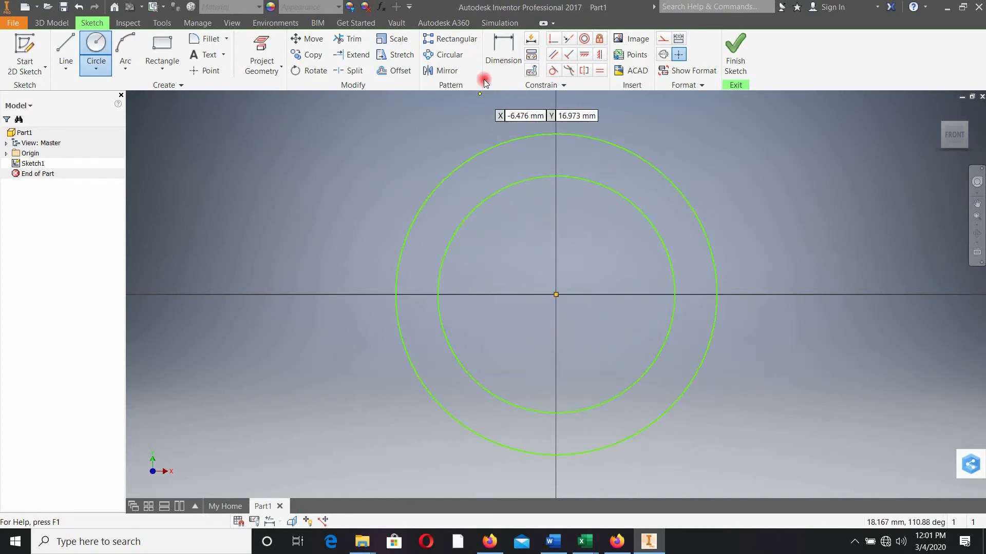
Dimension the inner circle's diameter as 38.10*2 mm.
left_click(656, 235)
left_click(762, 230)
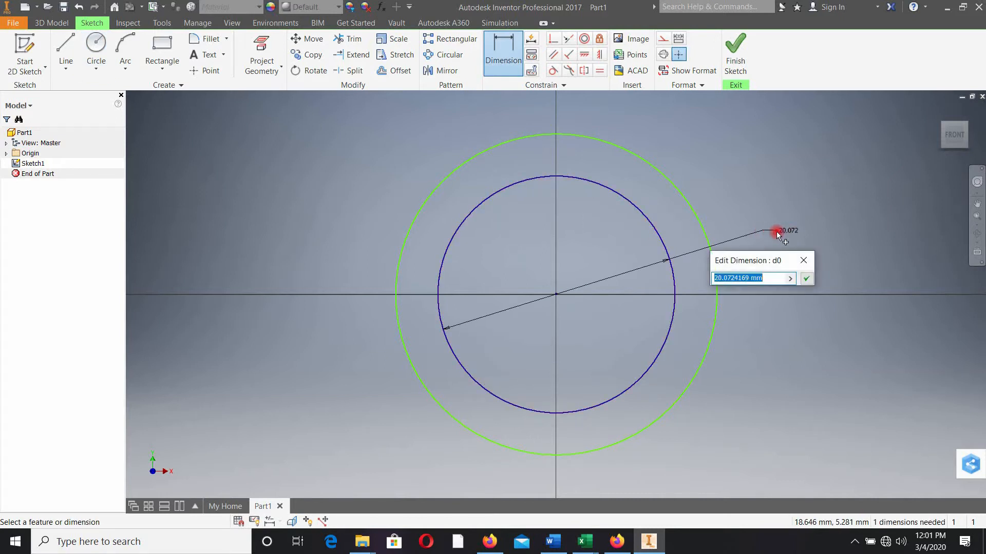
type("38.10*2")
key("Return")
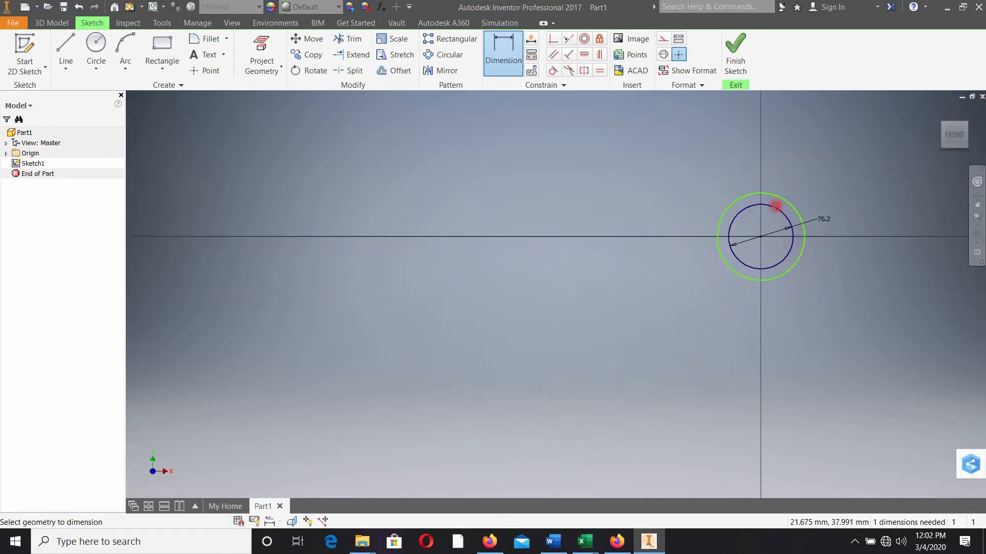
Dimension the outer circle's diameter as 50.80*2 mm.
left_click(681, 253)
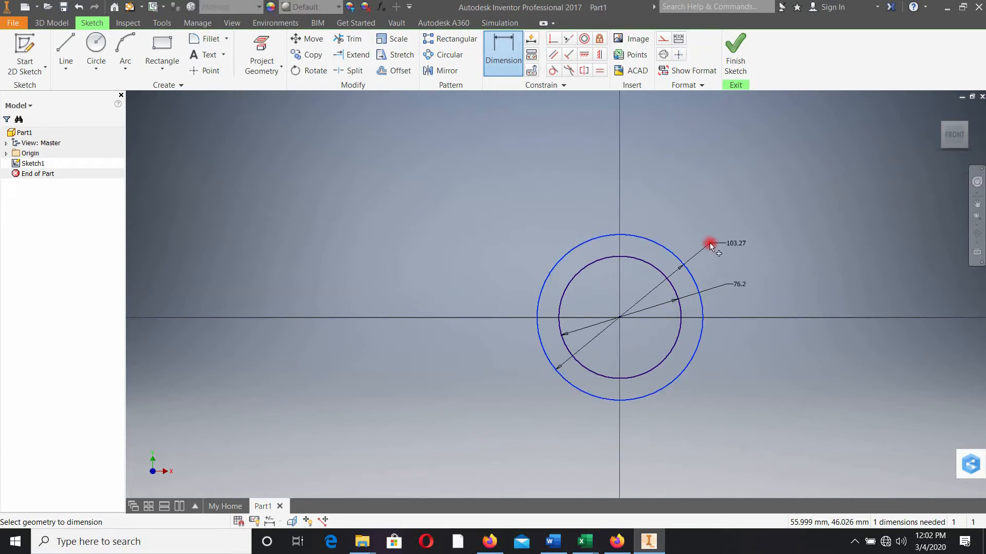
left_click(710, 243)
type("50.8")
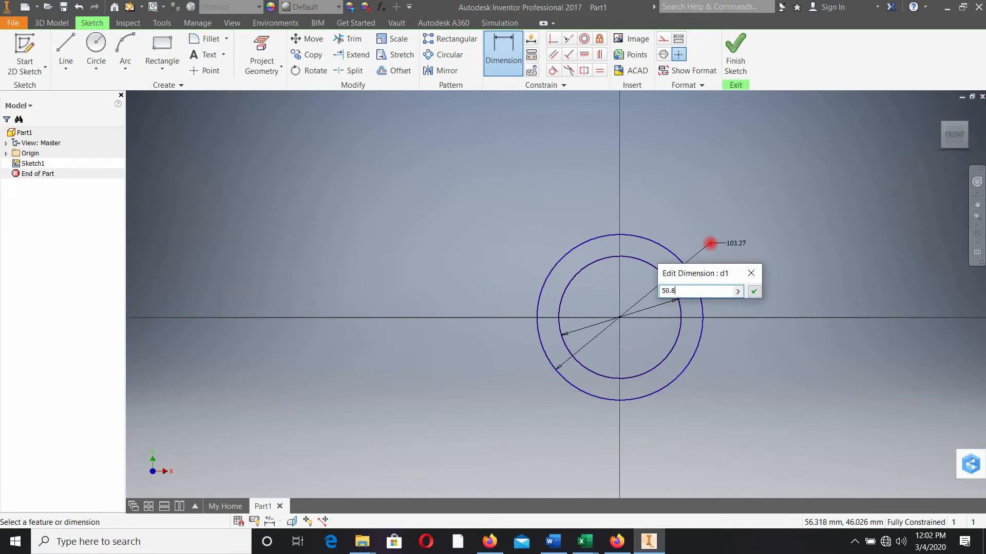
type("0*2")
key("Return")
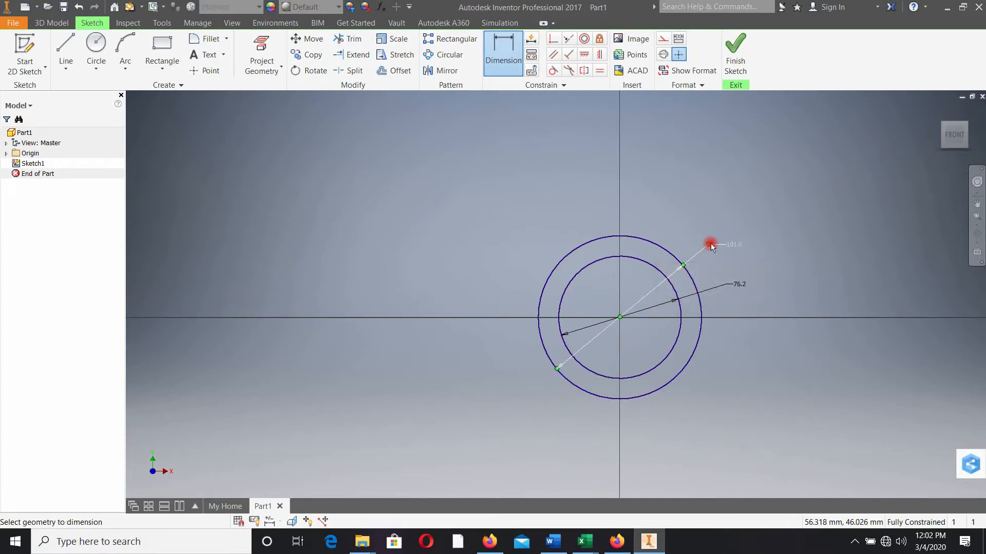
Connect the two circles with a short horizontal line on each side of the centre and trim away their lower halves.
left_click(66, 49)
left_click(405, 343)
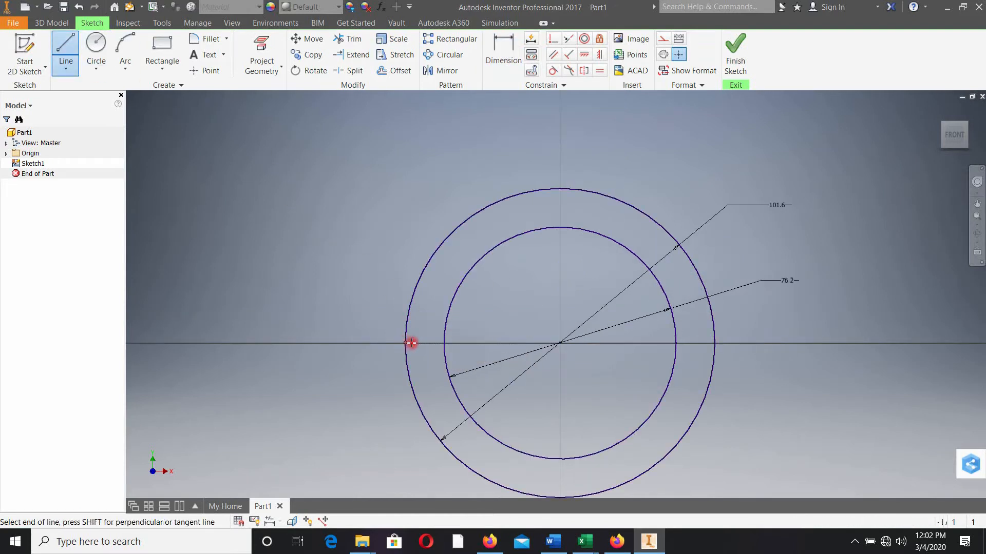
left_click(444, 343)
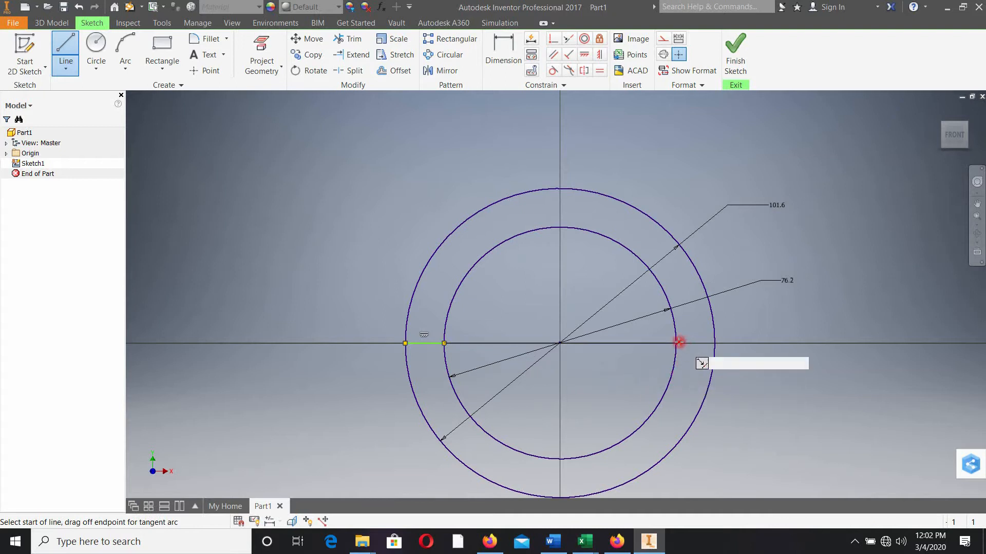
double_click(715, 343)
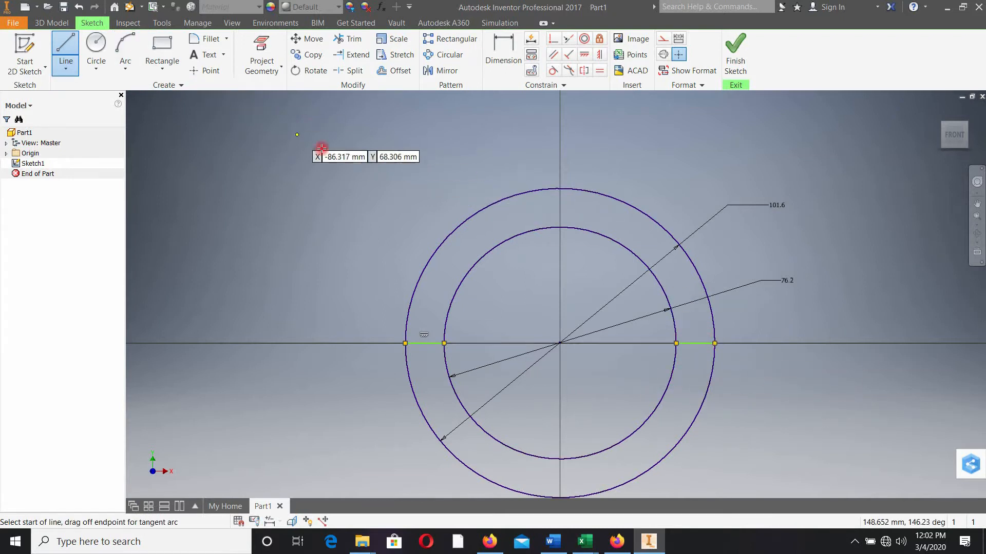
left_click(350, 39)
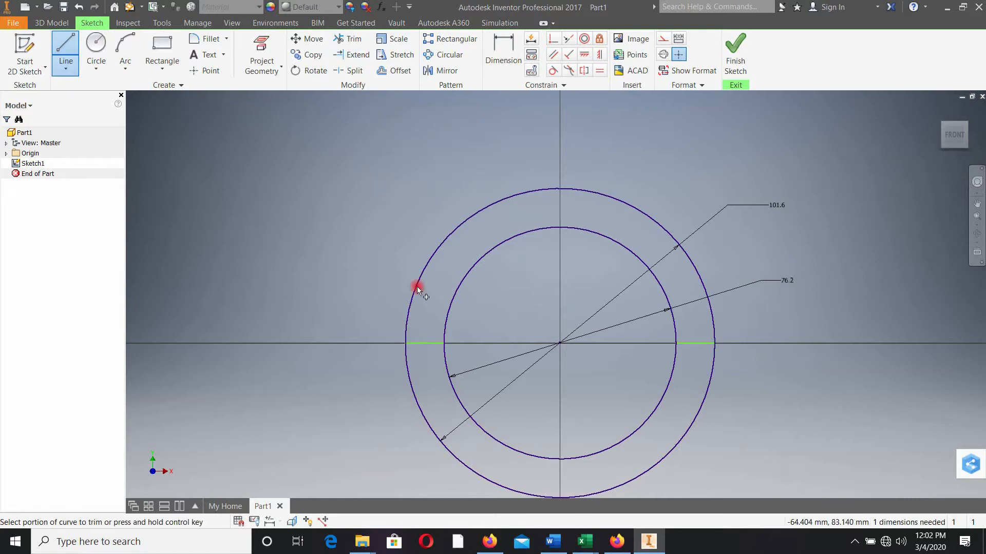
left_click_drag(371, 391, 642, 439)
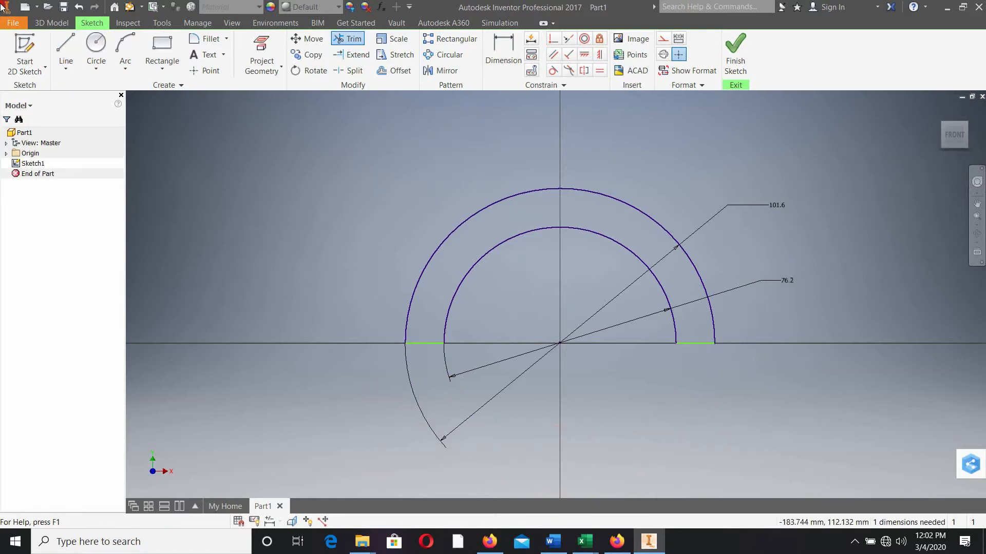
Extrude the half-ring profile 24.13 mm symmetrically about the sketch plane.
left_click(53, 23)
left_click(107, 47)
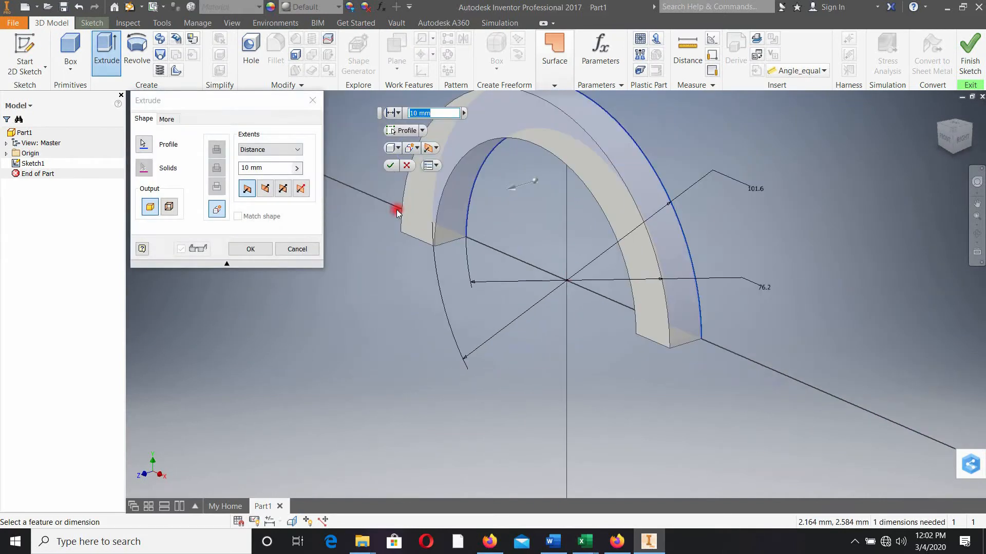
left_click(281, 189)
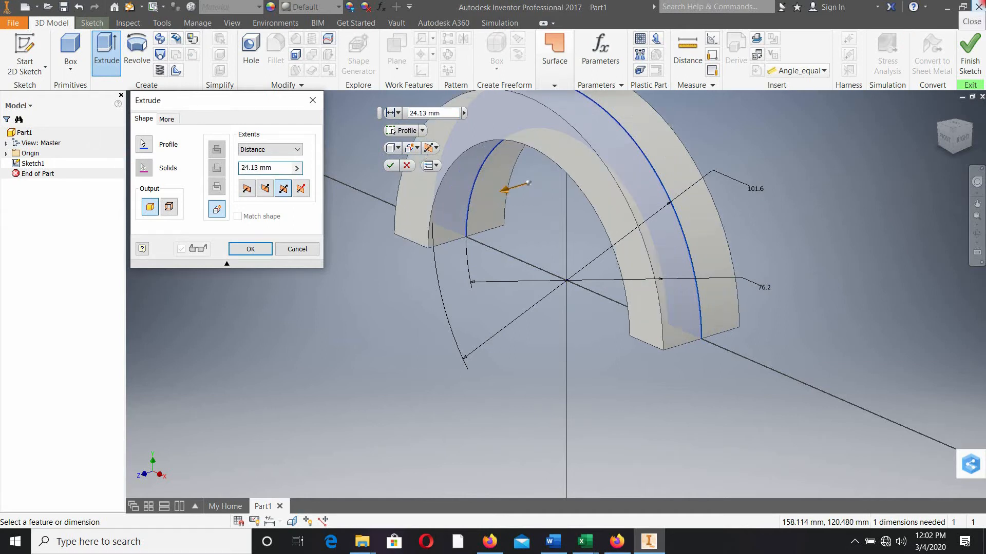
left_click(266, 248)
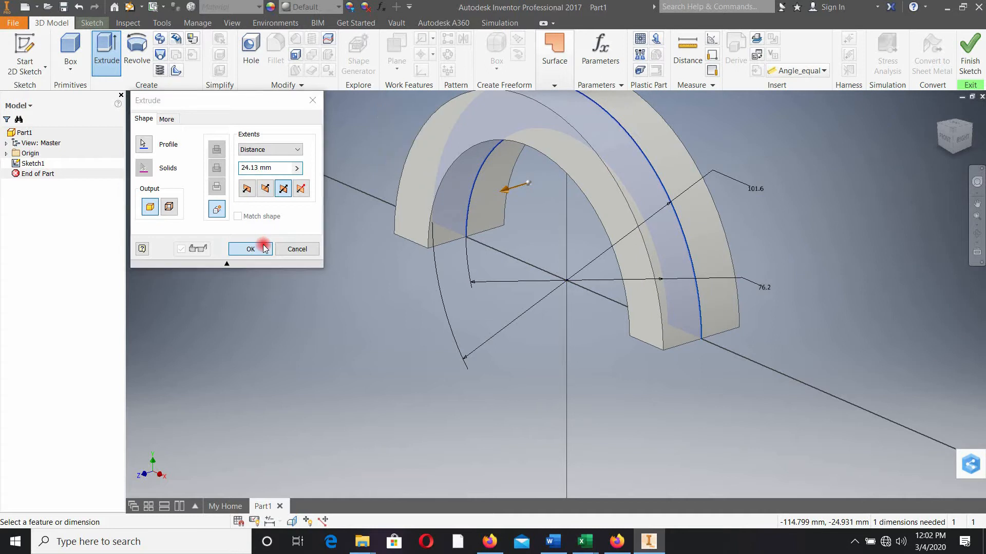
Start a sketch on the half ring's right flat end face and draw a circle about 20 mm in diameter centred on the outer edge's midpoint.
scroll(587, 290, "down", 3)
middle_click_drag(587, 290, 598, 313, "shift")
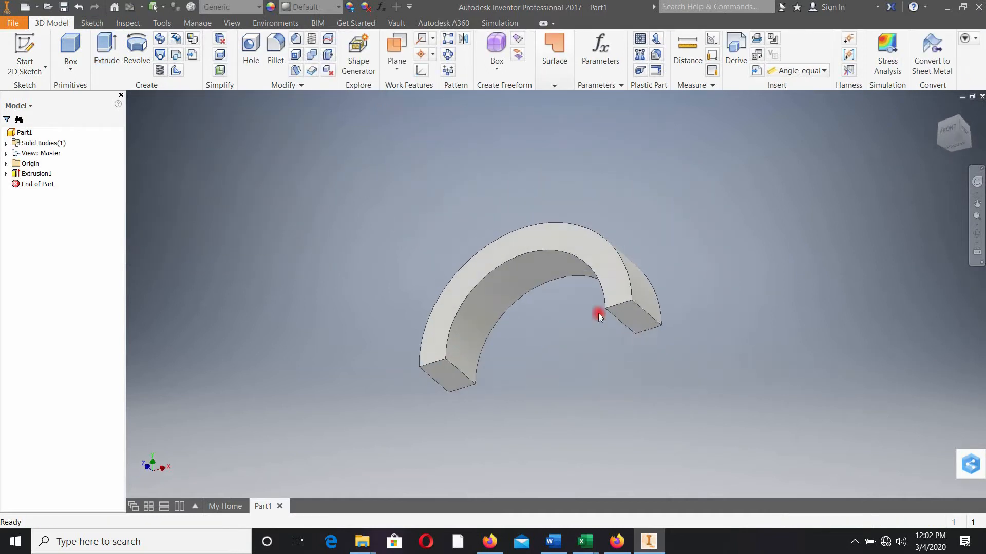
left_click(629, 309)
left_click(676, 300)
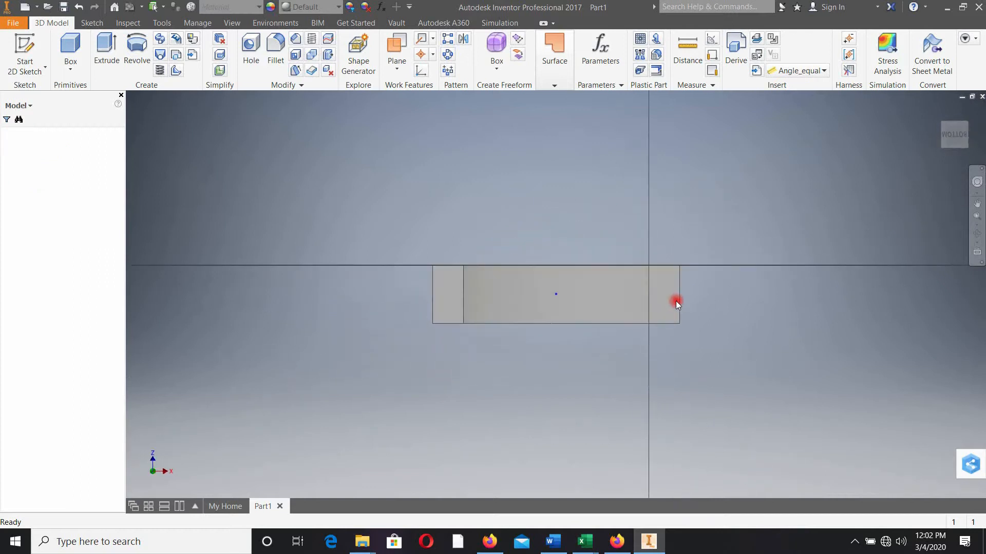
scroll(654, 301, "up", 3)
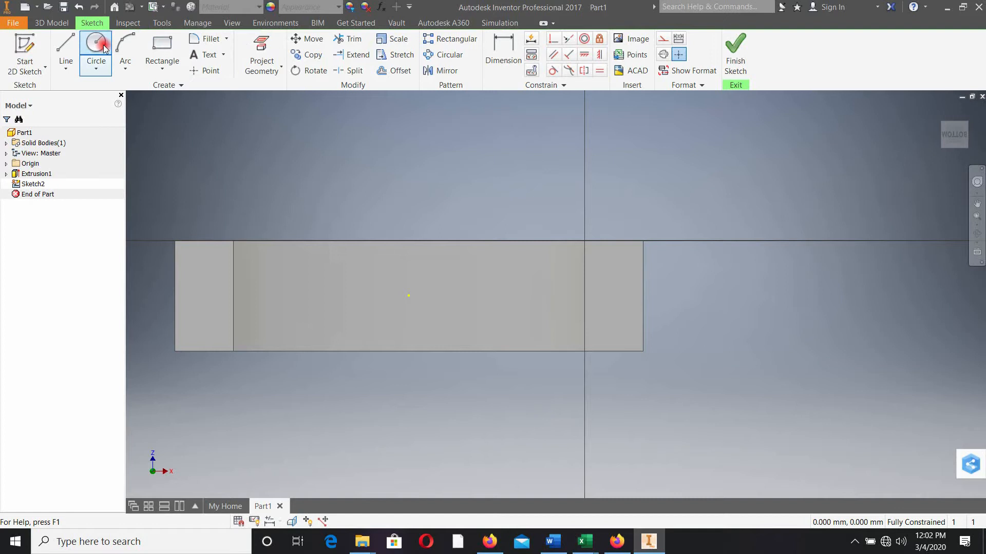
left_click(104, 48)
left_click(643, 297)
left_click(688, 309)
Set the end-face circle's diameter to 19.05 mm.
left_click(503, 54)
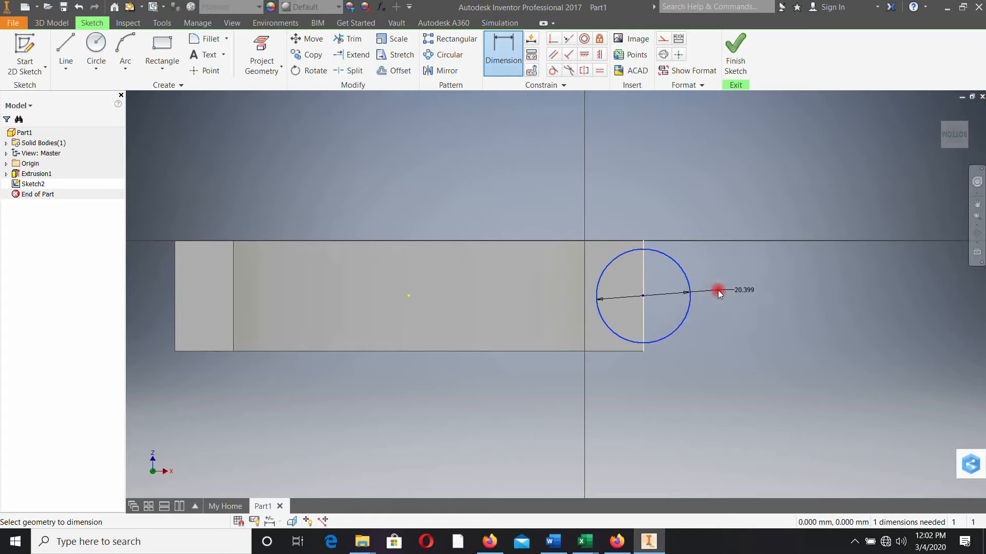
left_click(718, 290)
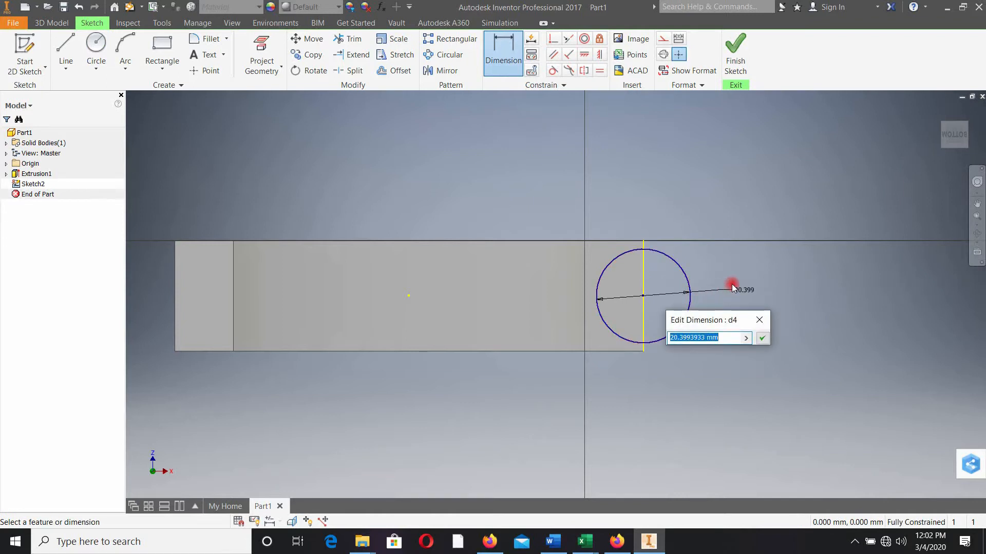
type("19.05")
key("Return")
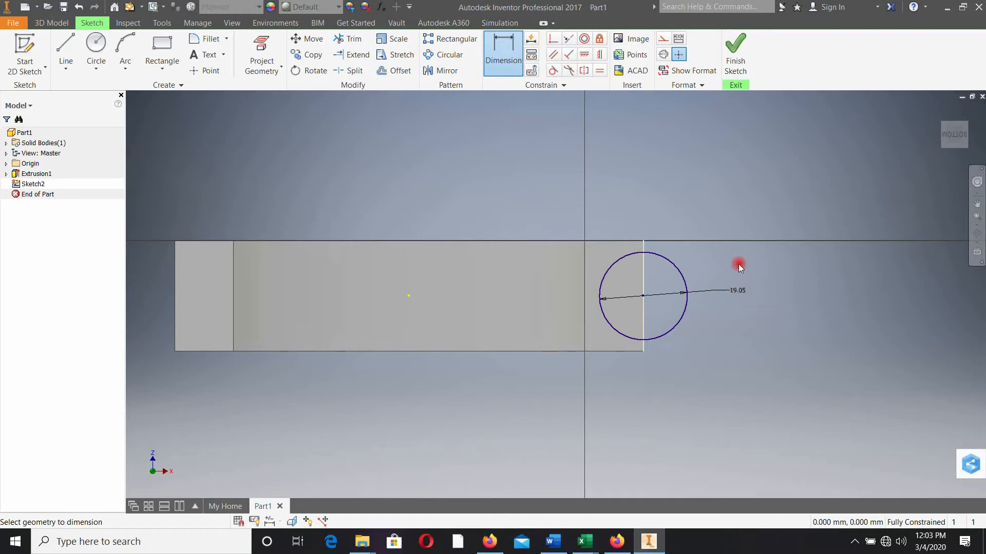
Extrude the circle 15.25 mm upward alongside the half ring as a joined boss.
middle_click_drag(740, 295, 733, 346, "shift")
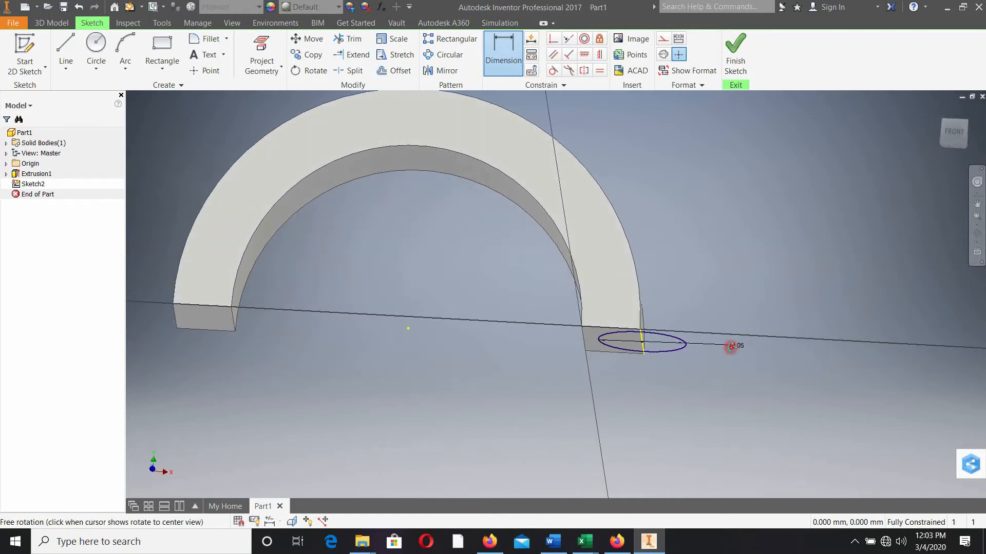
key("e")
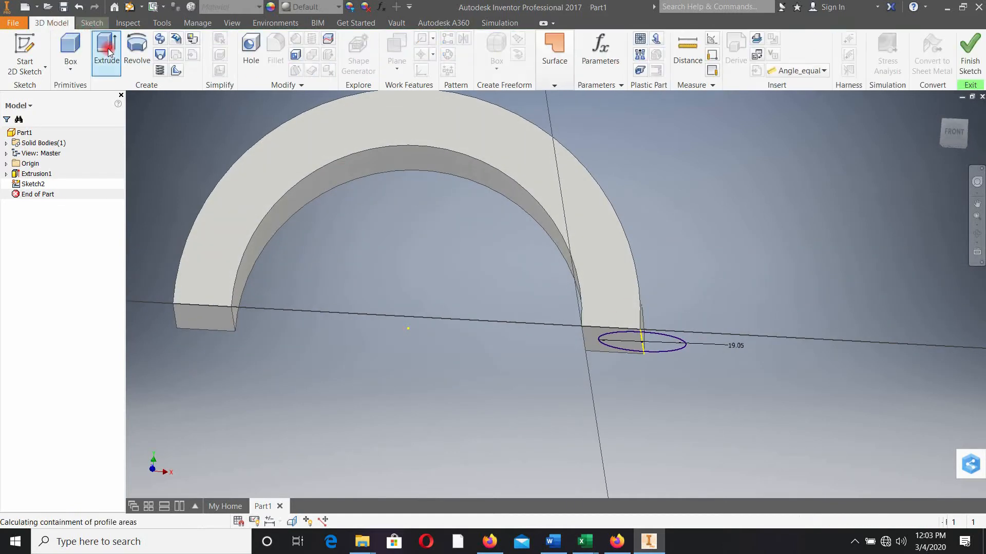
left_click(660, 359)
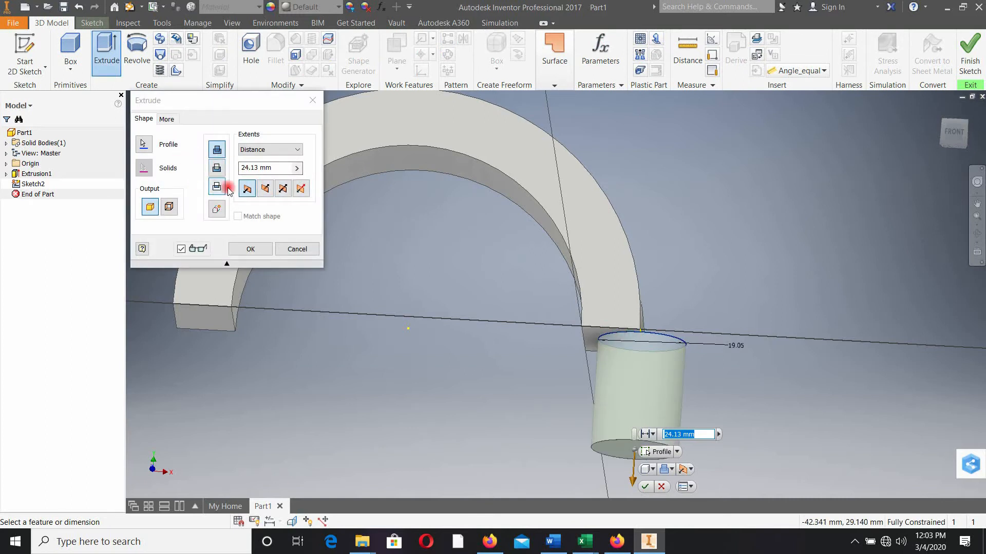
left_click(265, 189)
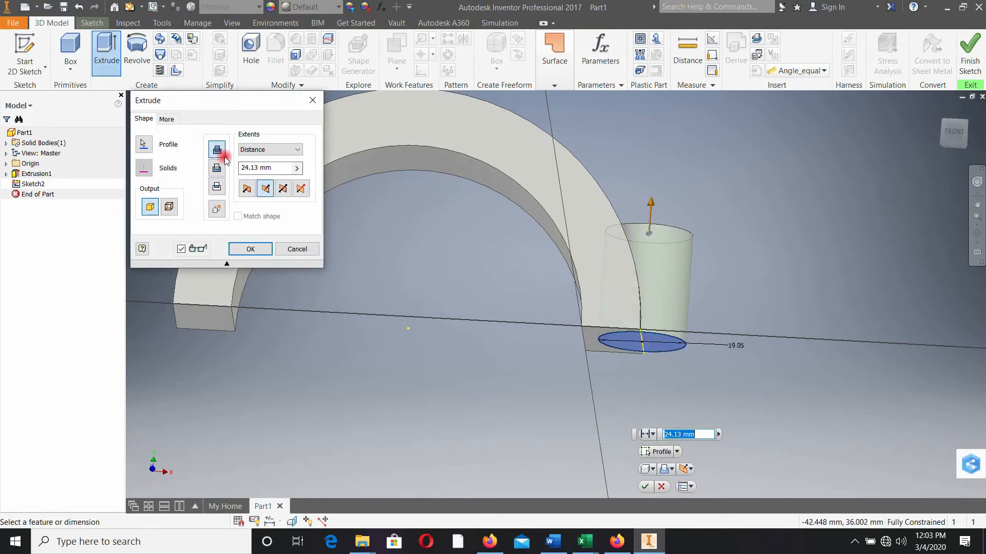
double_click(251, 168)
left_click(208, 141)
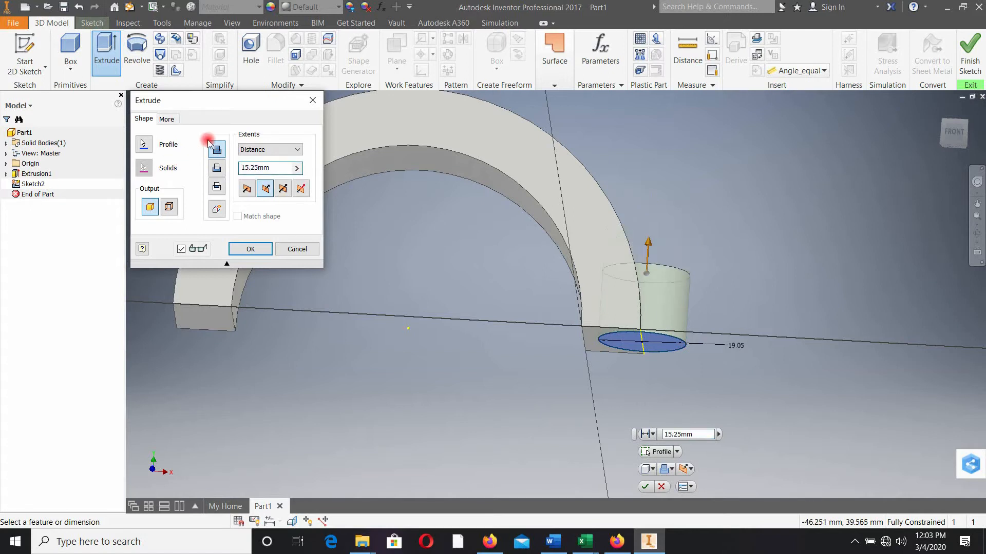
left_click(255, 251)
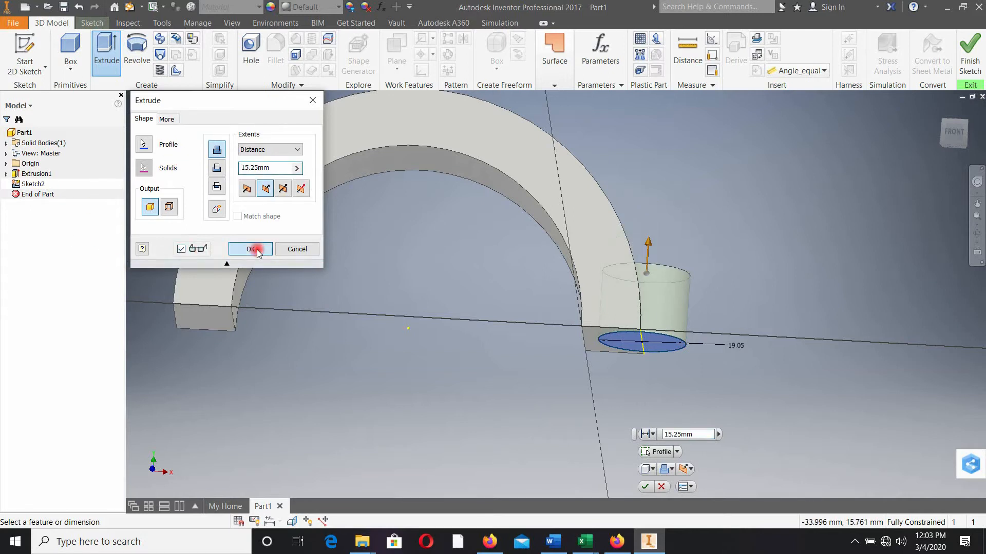
Start a sketch on the boss's top face and draw a circle concentric with the boss, matching its outer edge.
key("F4")
mouse_move(722, 272)
left_mouse_down()
mouse_move(710, 308)
mouse_move(698, 289)
mouse_move(712, 255)
mouse_move(701, 303)
left_mouse_up()
left_click(645, 310)
left_click(691, 307)
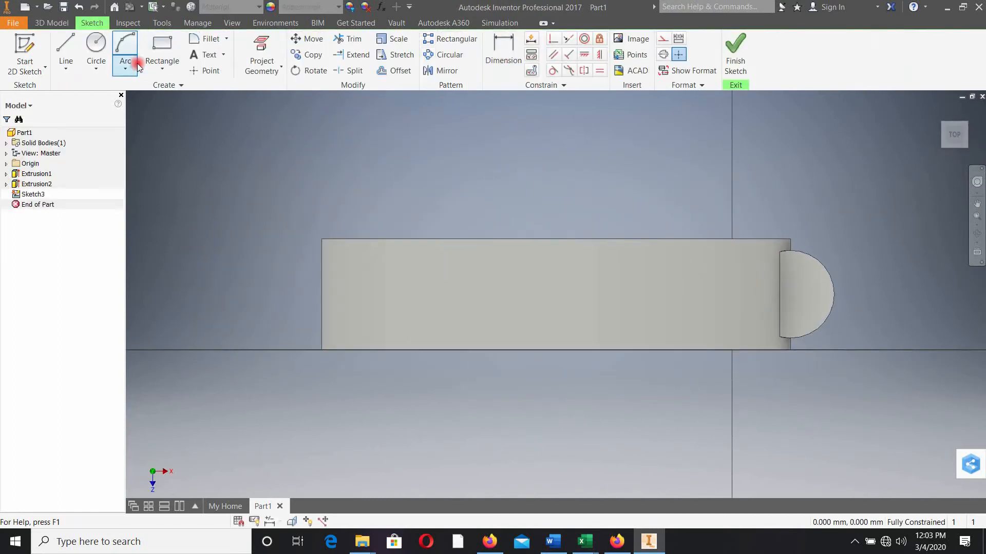
left_click(96, 49)
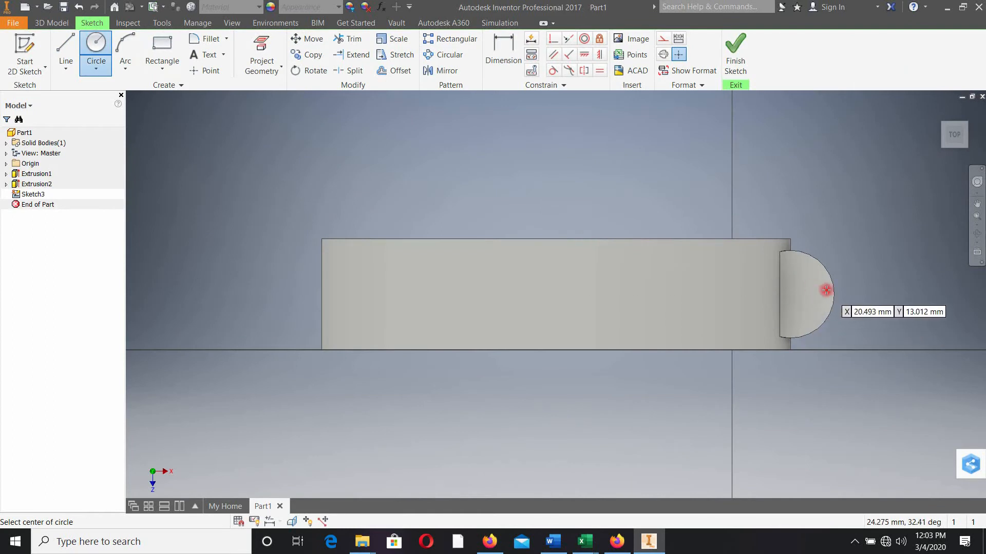
left_click(790, 294)
key("Escape")
key("Escape")
Cut the boss-sized circle 15.25 mm upward from the boss's top face through the overlapping part of the half ring.
left_click(52, 24)
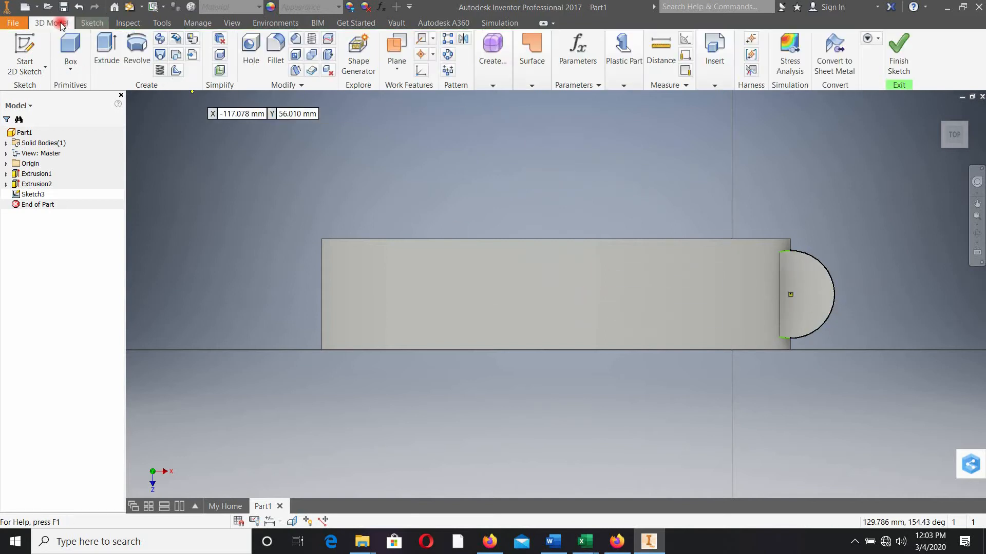
left_click(116, 53)
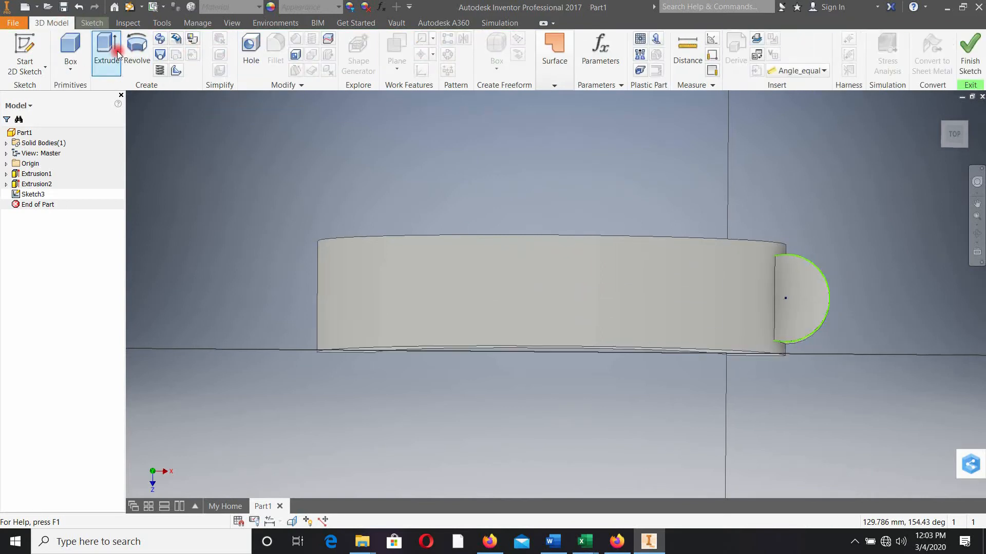
left_click(217, 169)
left_click(166, 119)
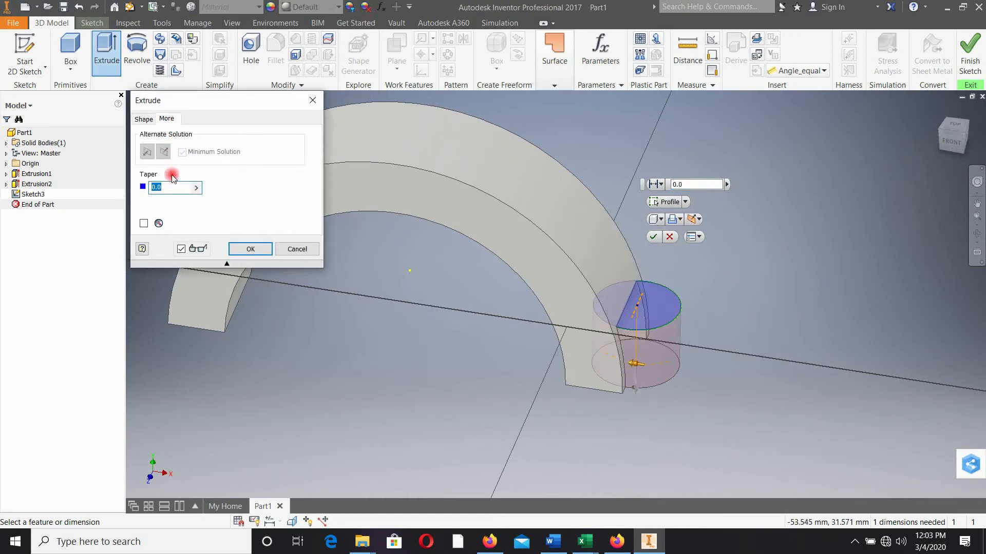
left_click(144, 120)
left_click(247, 188)
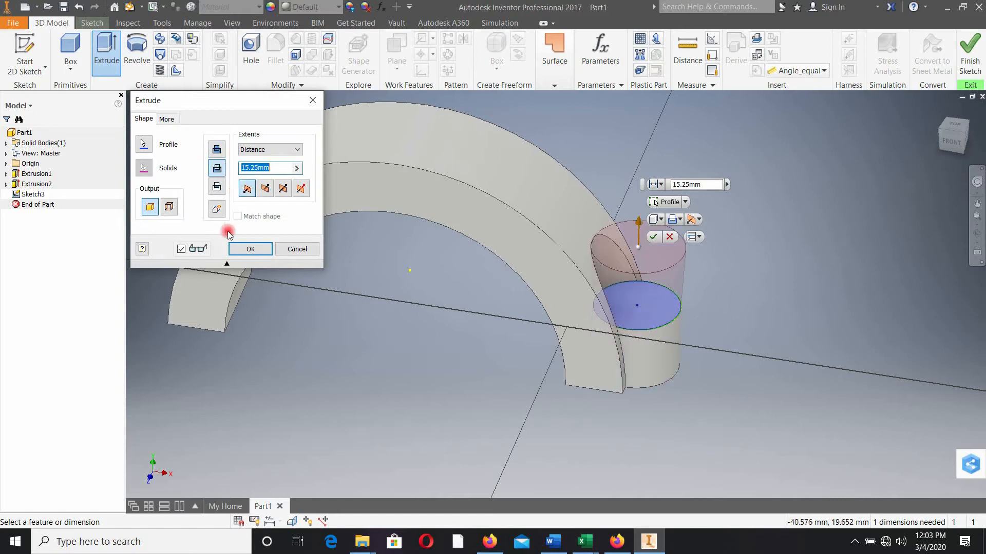
left_click(250, 249)
Start a sketch on the boss's top face and place a point at the centre of the circular face.
middle_click_drag(778, 332, 682, 334)
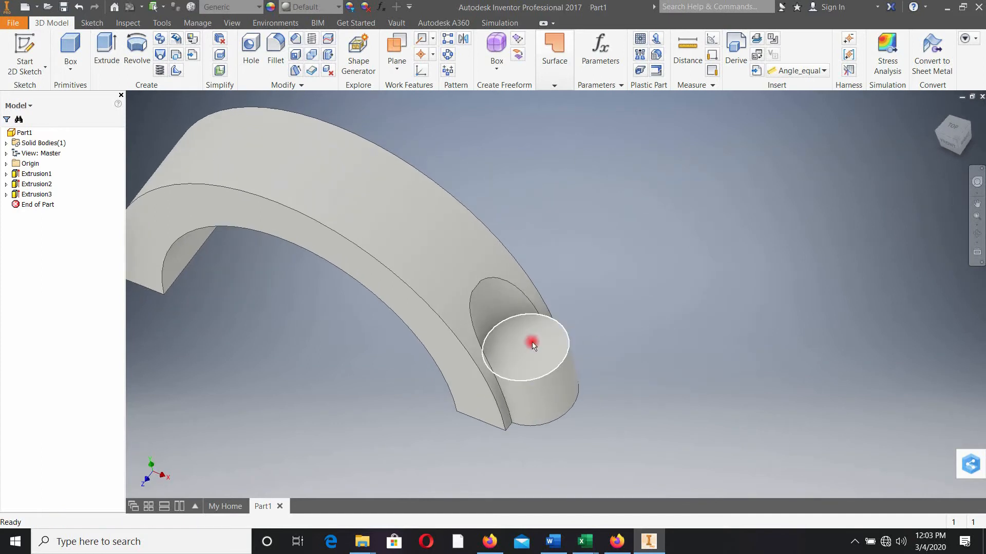
left_click(534, 346)
left_click(577, 334)
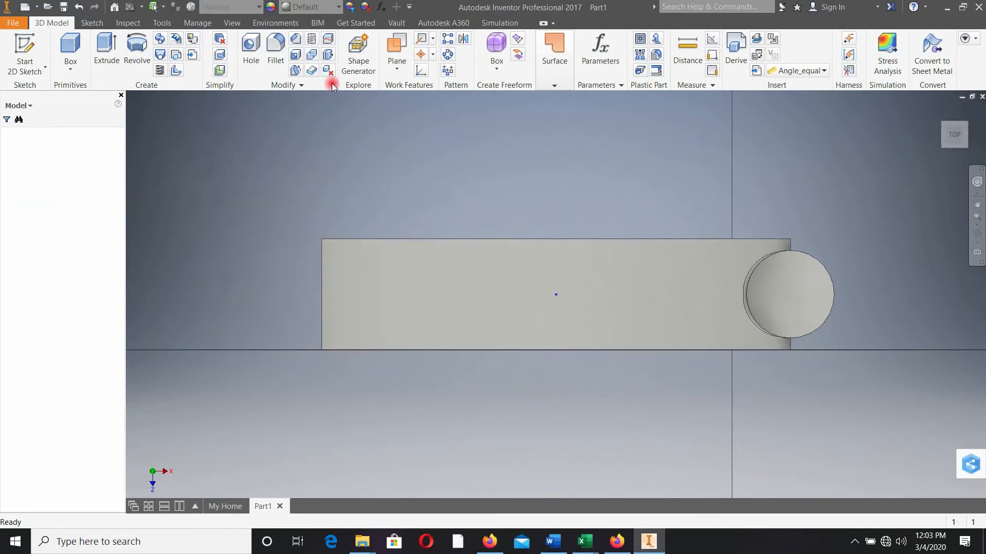
left_click(212, 71)
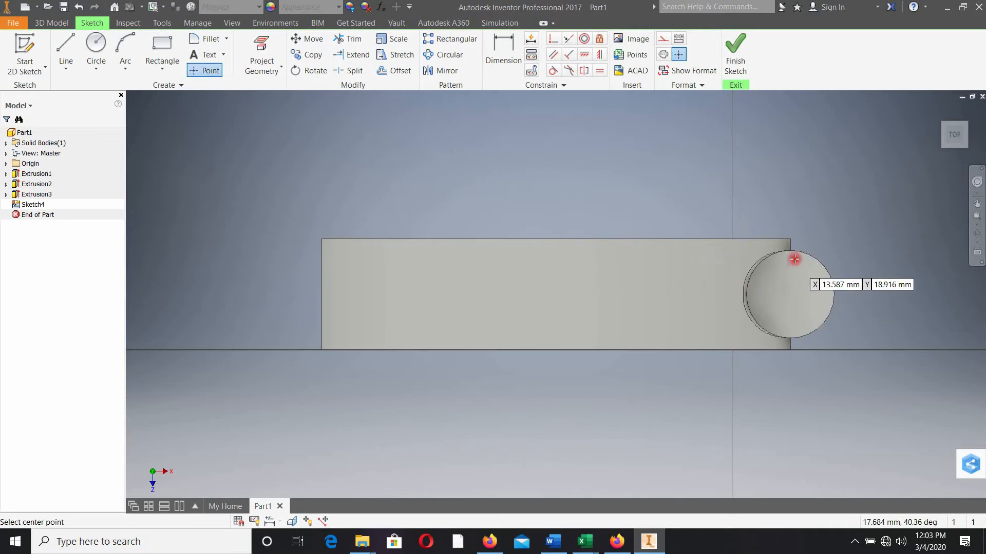
left_click(790, 295)
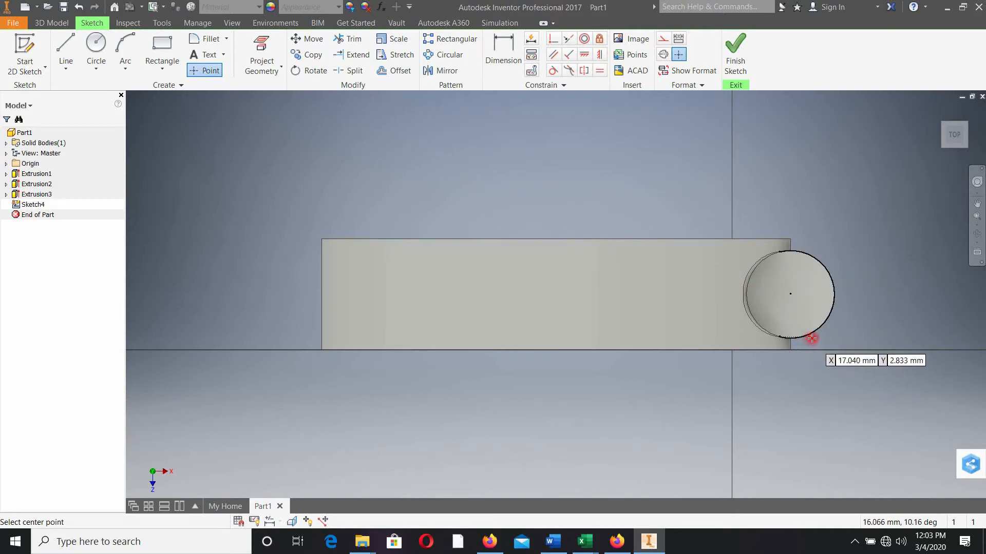
left_click(790, 294)
Create a Through All counterbore hole at the boss's centre point: hole diameter 8.43 mm, counterbore diameter 13.89 mm, counterbore depth 7.493 mm.
middle_click_drag(673, 417, 666, 381, "shift")
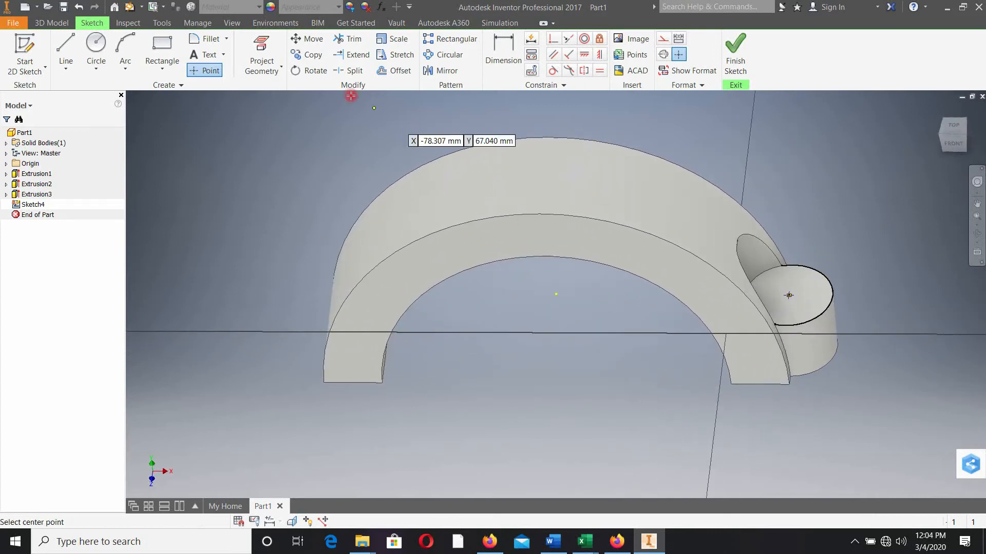
left_click(71, 22)
left_click(498, 149)
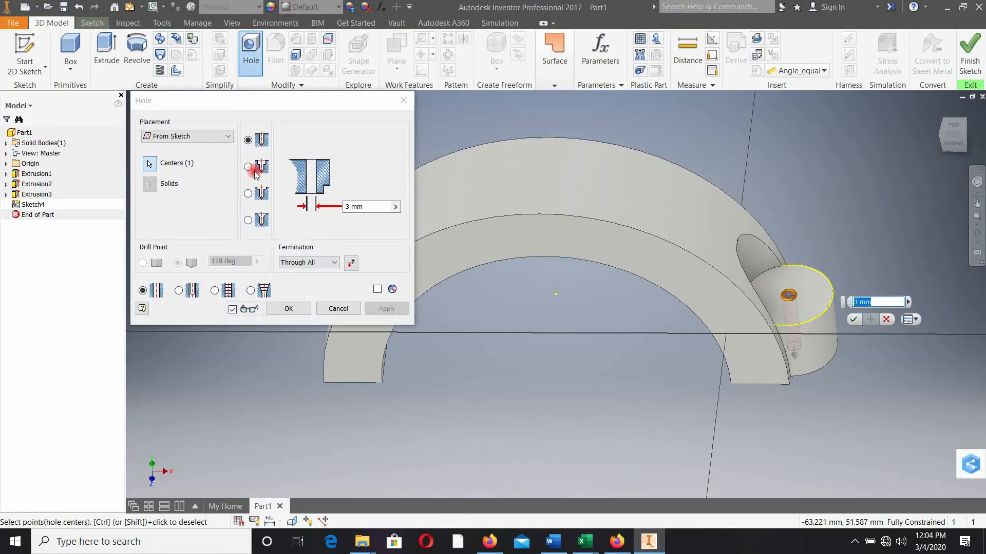
left_click(248, 168)
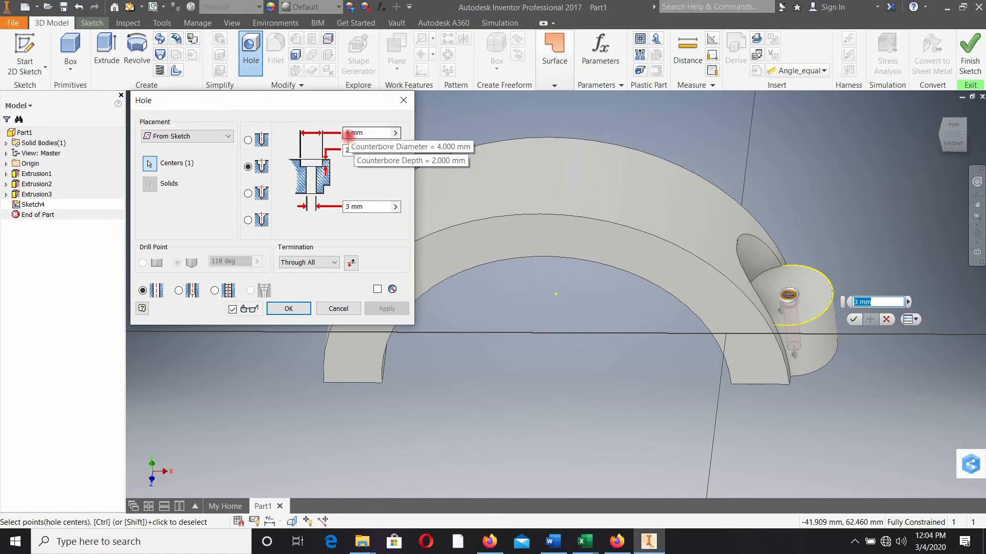
left_click(349, 206)
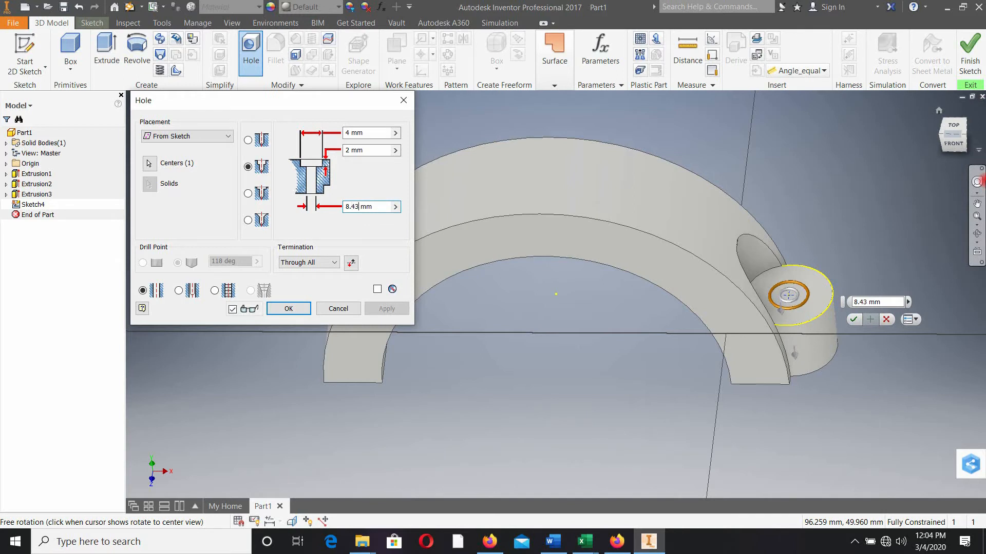
left_click(346, 132)
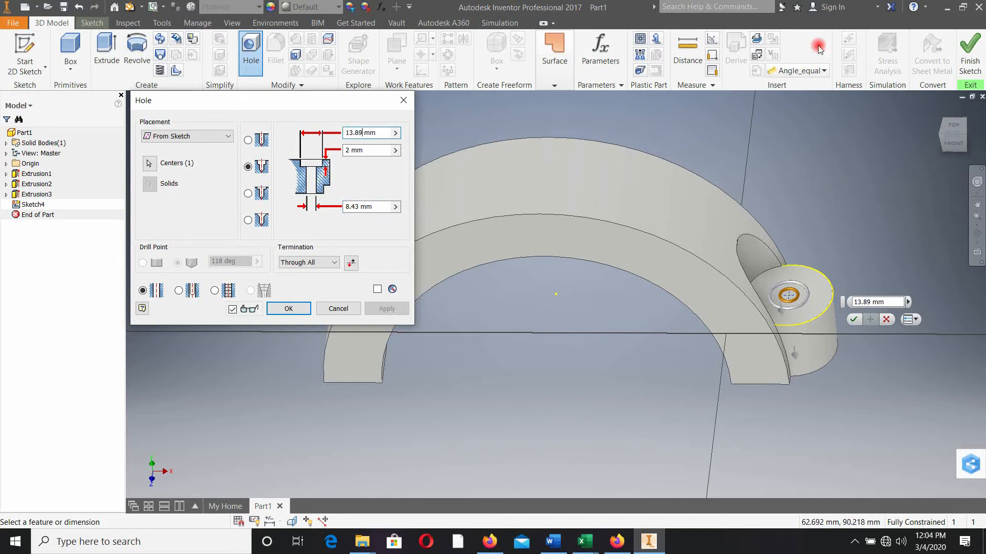
double_click(349, 151)
type("7.493")
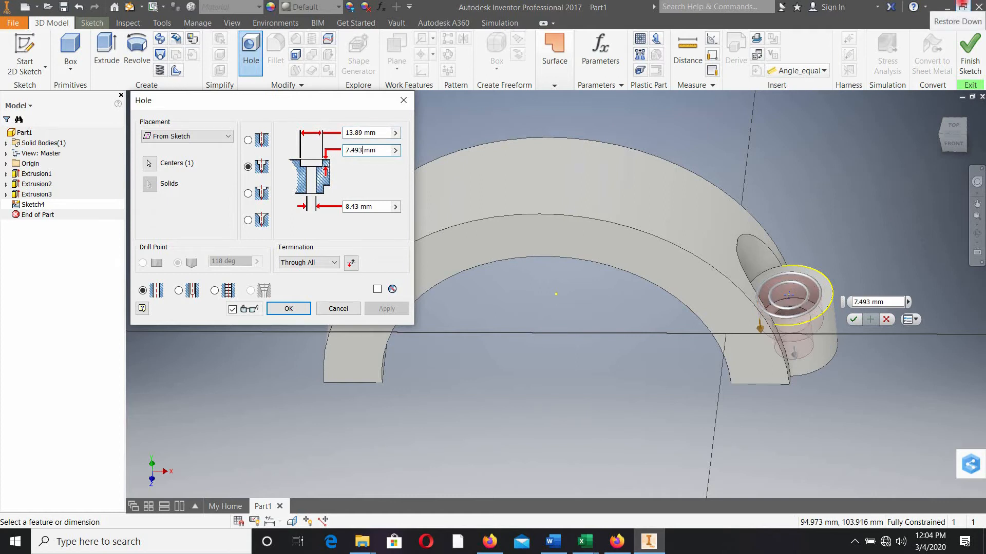
mouse_move(721, 418)
middle_mouse_down("shift")
mouse_move(690, 361)
mouse_move(700, 398)
mouse_move(726, 414)
mouse_move(724, 427)
middle_mouse_up("shift")
left_click(289, 308)
Fillet the curved edge of the cut recess above the boss with a 2.54 mm radius.
middle_click_drag(559, 421, 535, 419, "shift")
left_click(276, 49)
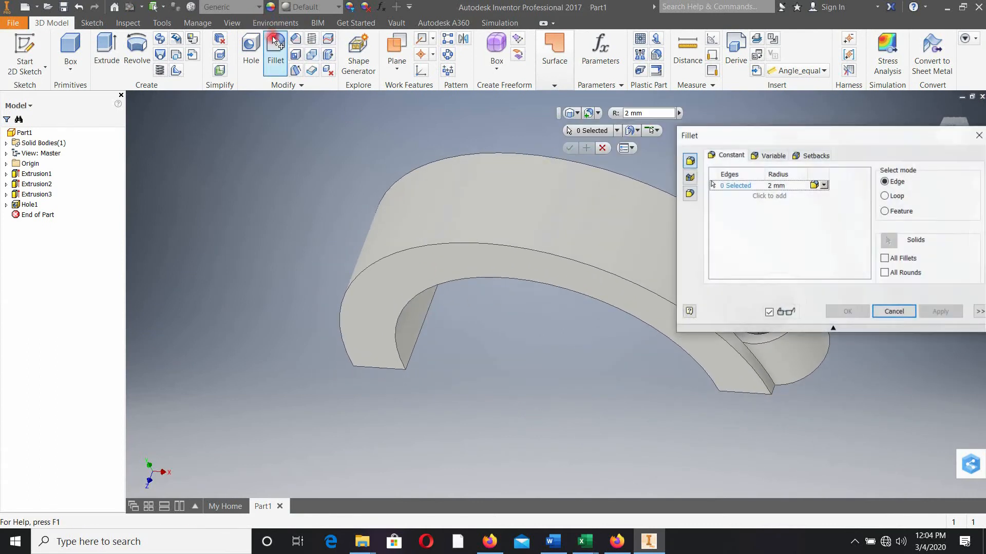
left_click(792, 189)
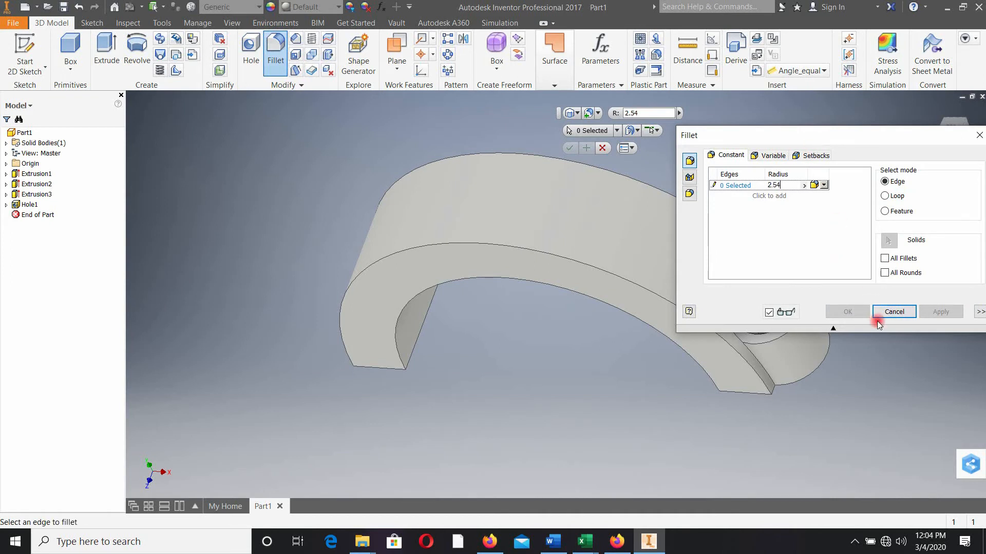
left_click_drag(854, 149, 428, 167)
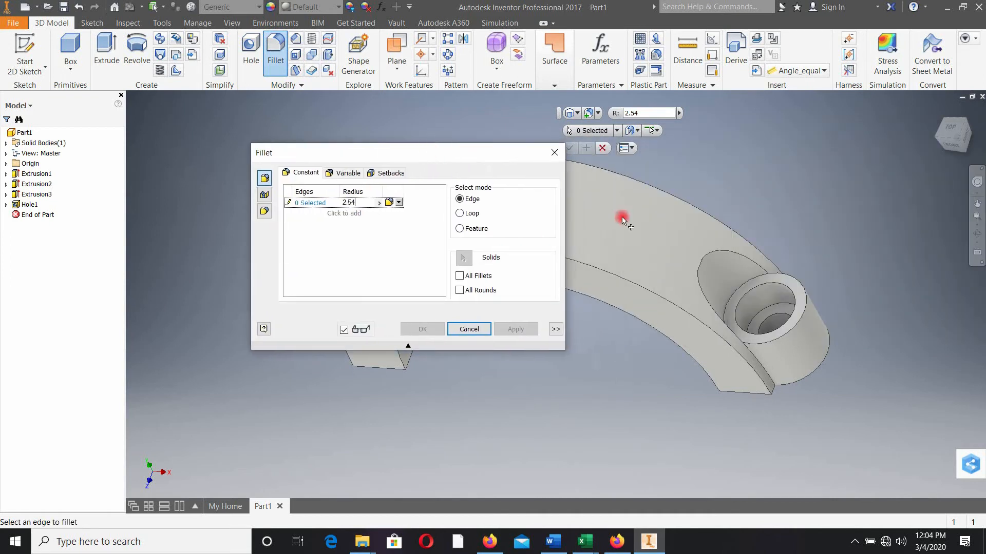
left_click(751, 265)
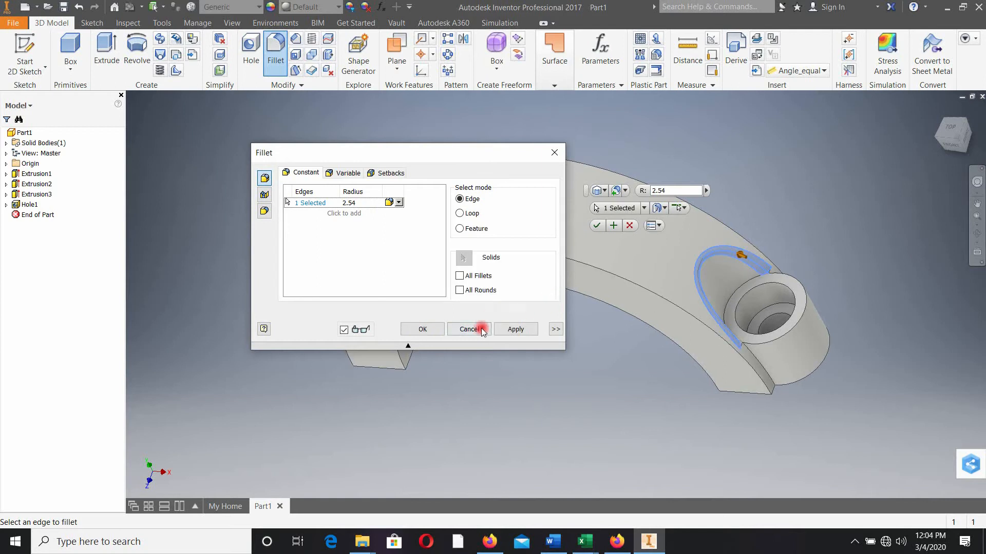
left_click(511, 330)
left_click(462, 330)
Mirror the boss extrusion, recess cut, counterbore hole and recess fillet about the YZ Plane to the half ring's other end.
middle_click_drag(539, 390, 622, 267, "shift")
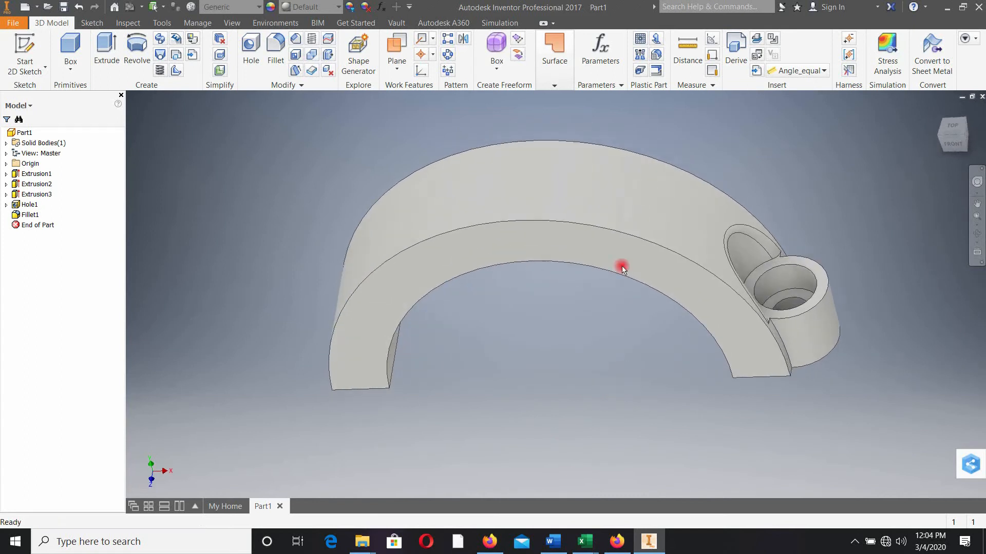
left_click(464, 39)
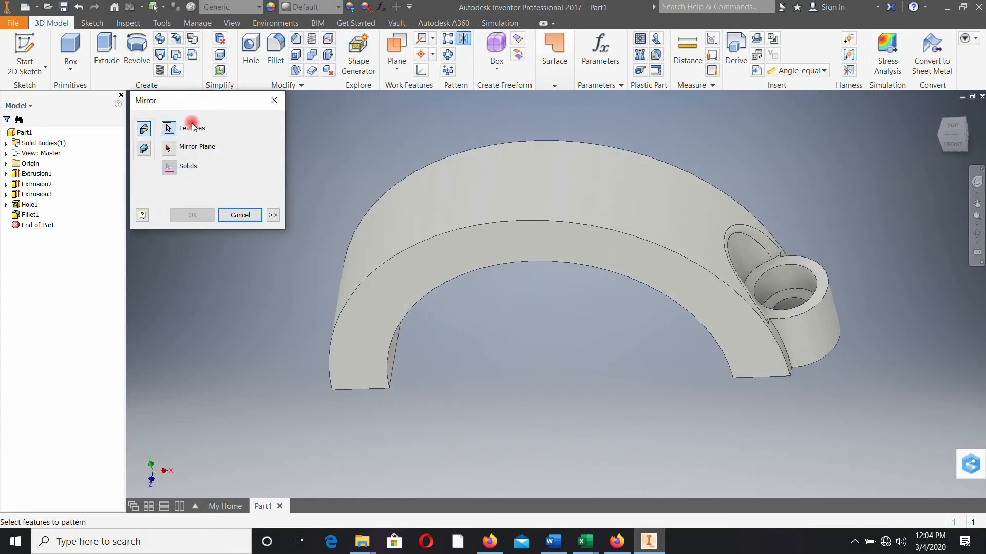
left_click(28, 214)
left_click(30, 204)
left_click(36, 194)
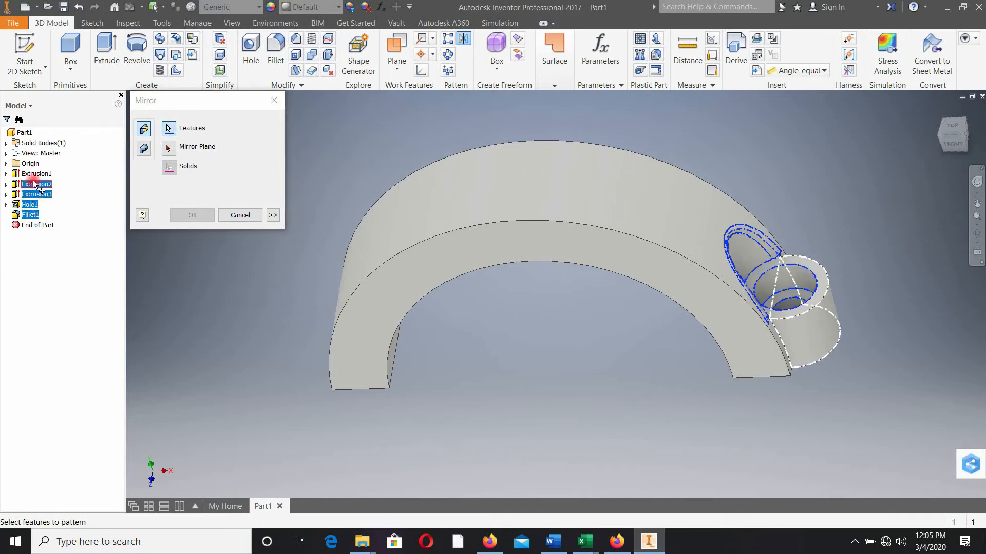
left_click(168, 150)
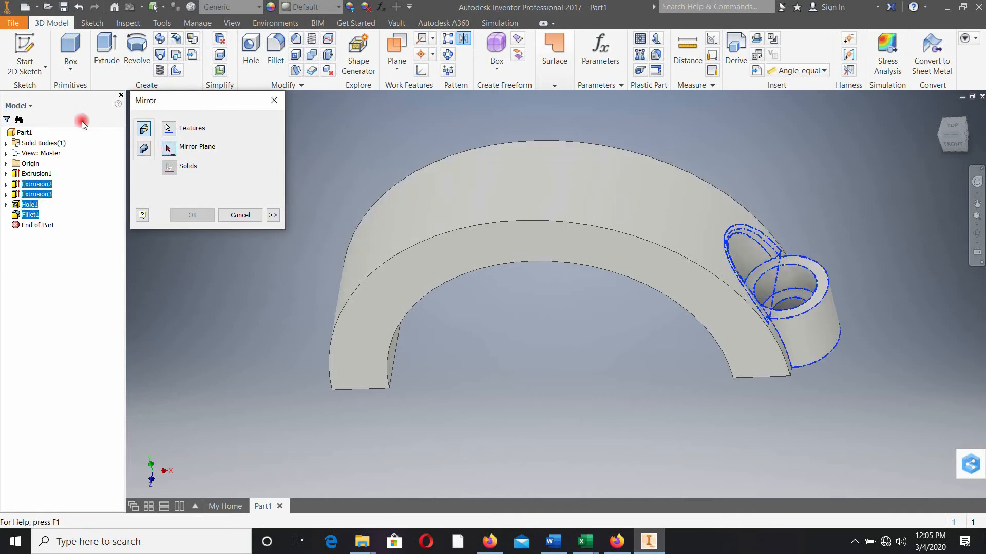
left_click(6, 163)
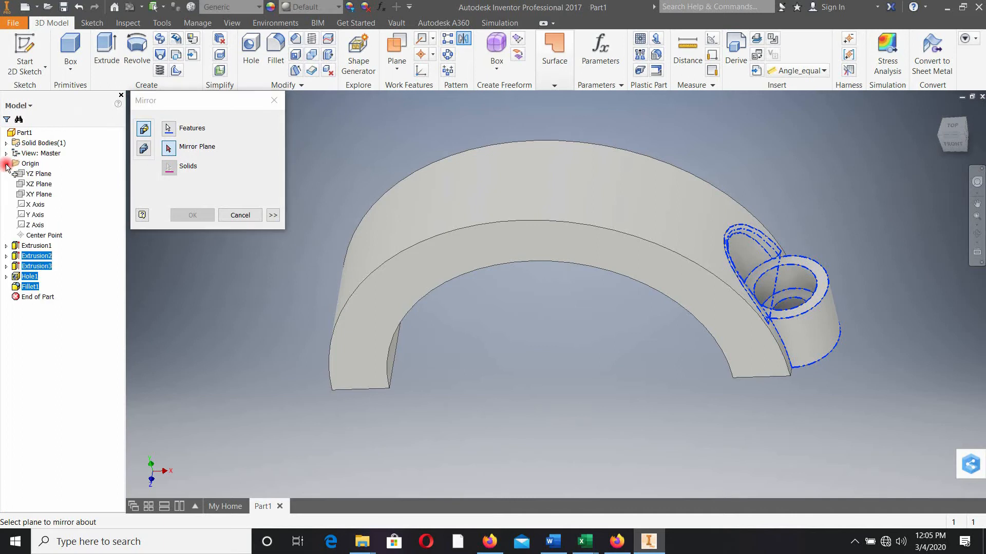
left_click(39, 174)
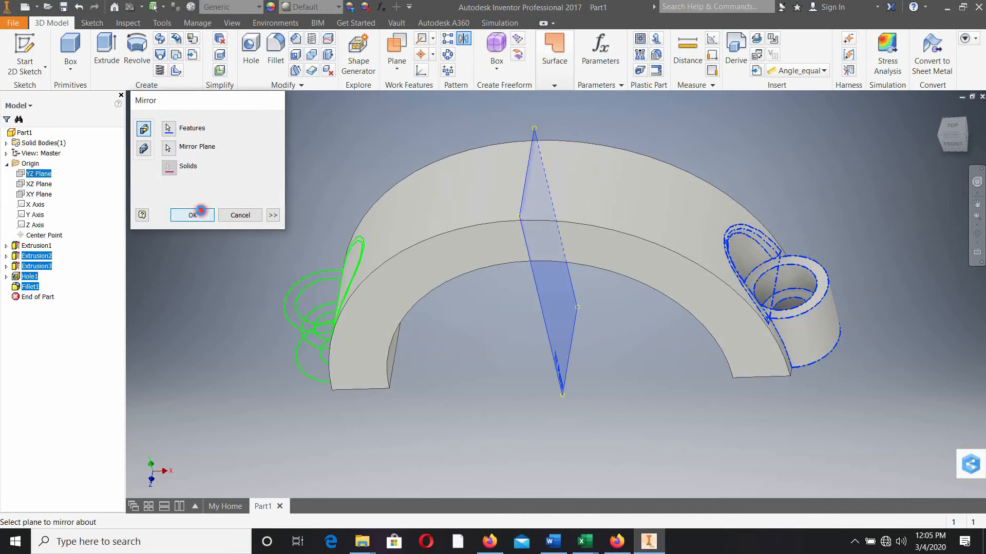
left_click(192, 214)
Fillet the front and back outer arc edges of the half ring with a 2.54 mm radius.
middle_click_drag(408, 393, 376, 358, "shift")
left_click(265, 49)
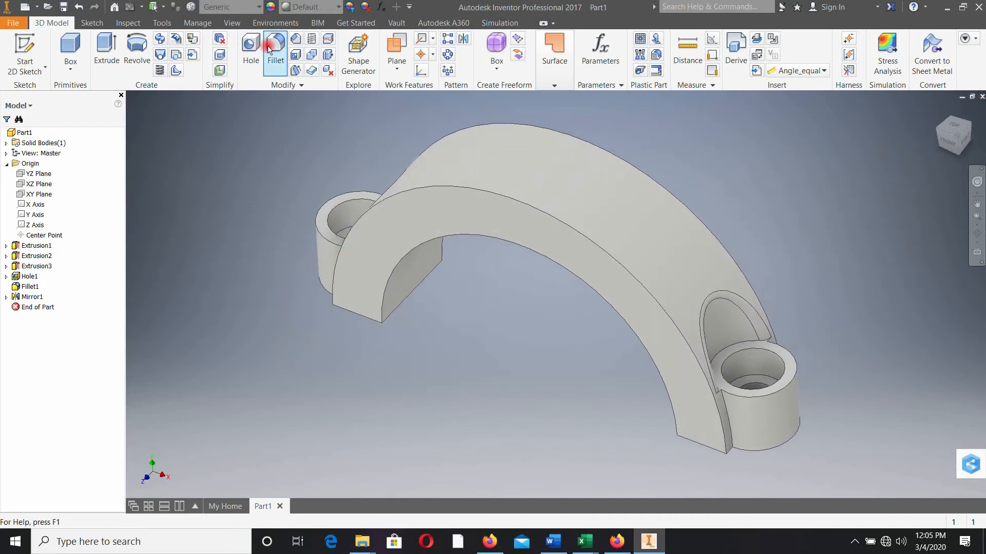
left_click(466, 195)
left_click_drag(494, 157, 239, 139)
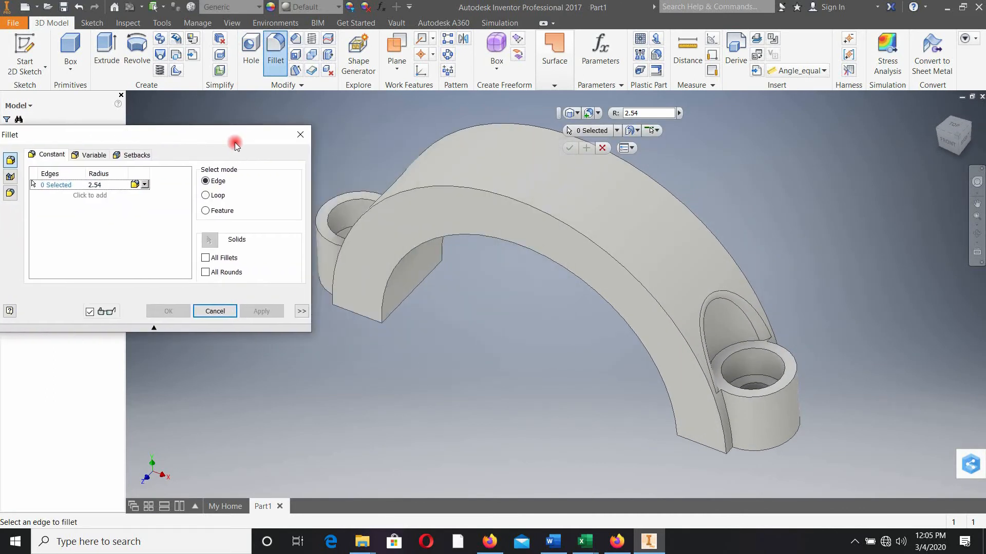
left_click(489, 199)
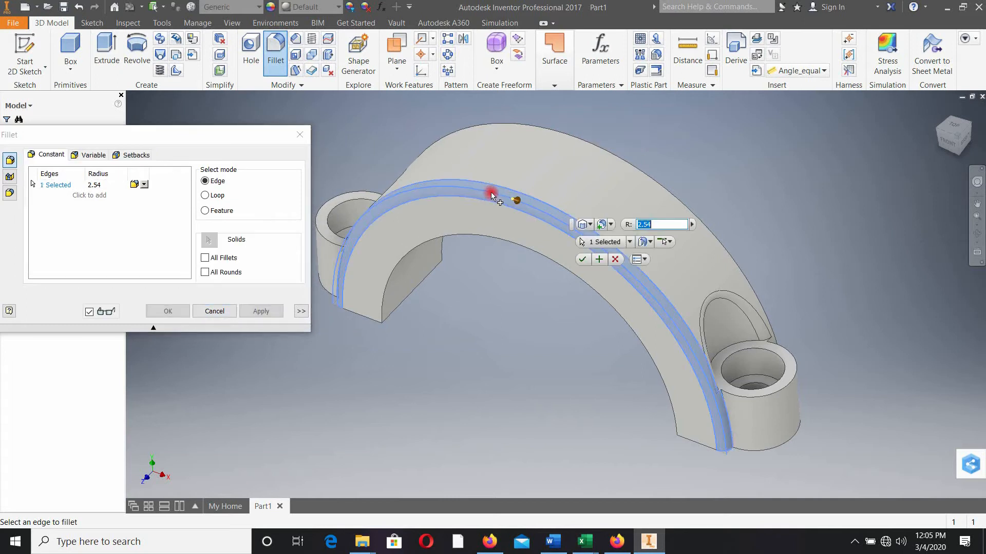
middle_click_drag(827, 312, 759, 317, "shift")
left_click(666, 322)
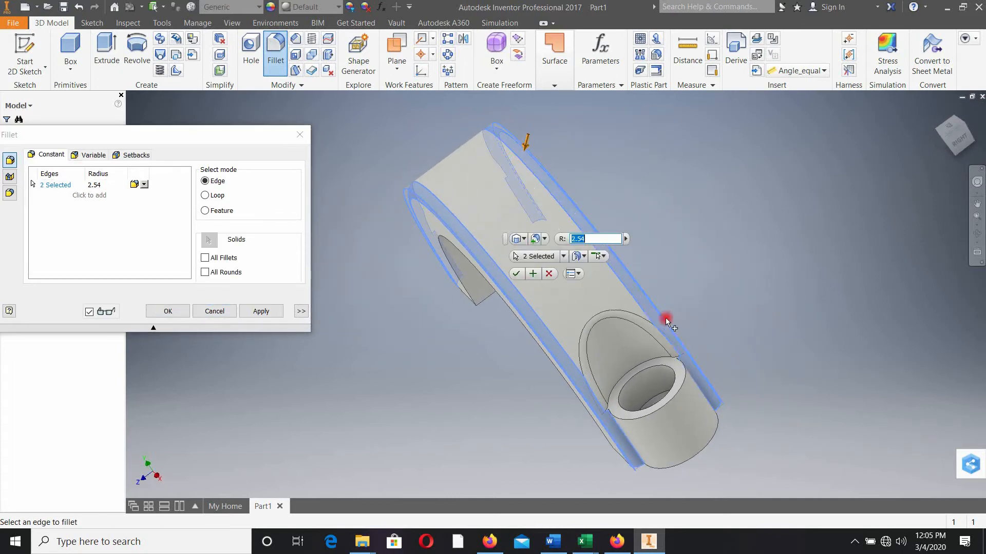
left_click(520, 274)
middle_click_drag(522, 277, 531, 355, "shift")
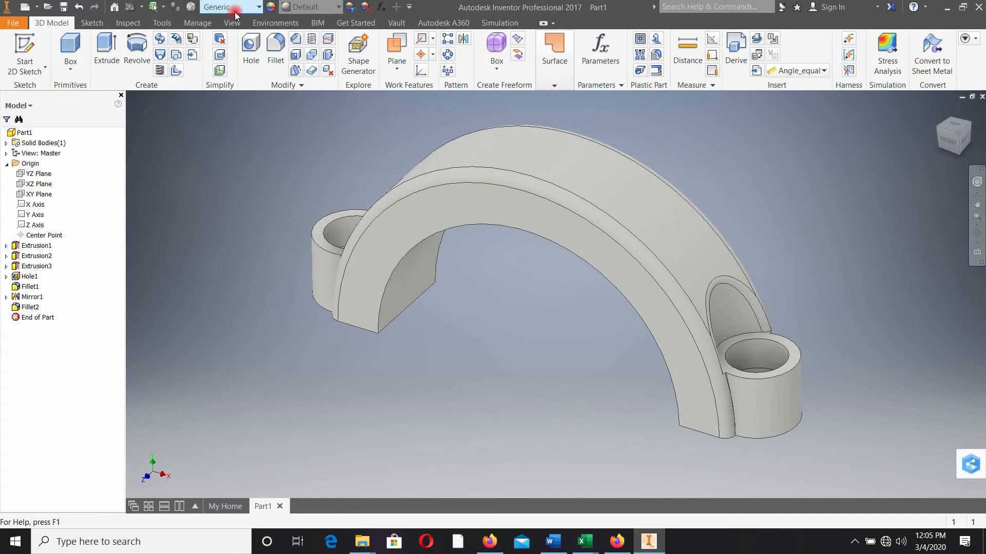
Apply the Honed appearance to the part.
left_click(295, 16)
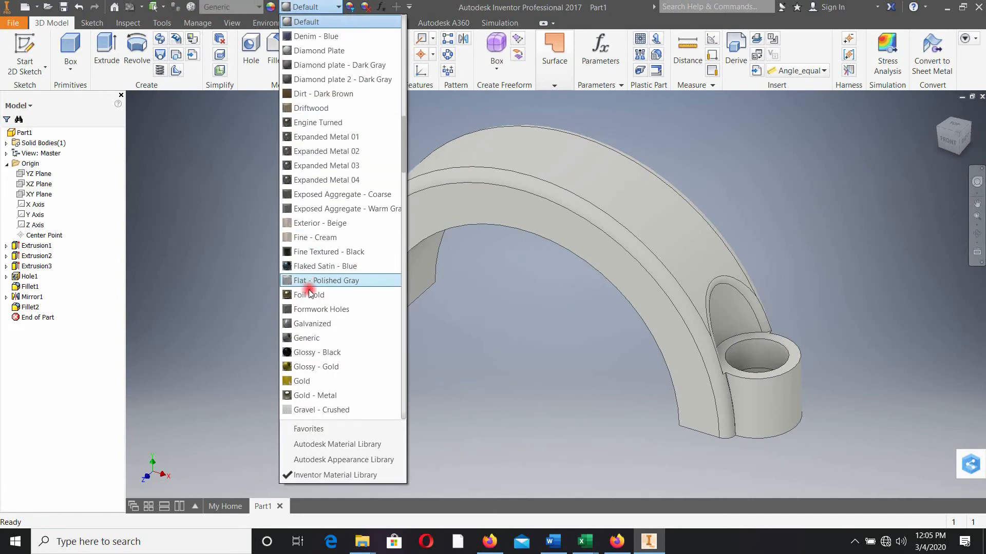
scroll(313, 287, "down", 3)
left_click(308, 367)
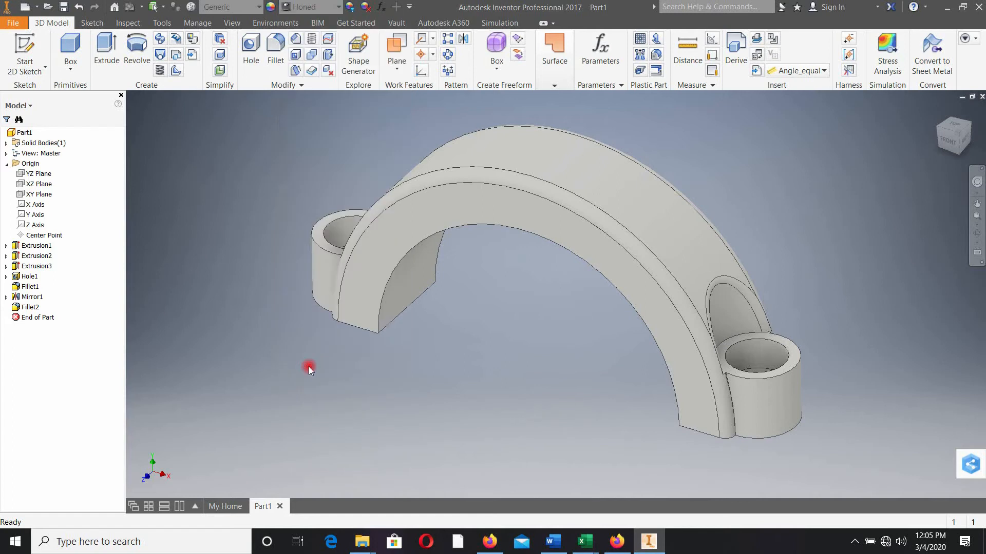
Switch the part's display to the realistic visual style.
left_click(232, 22)
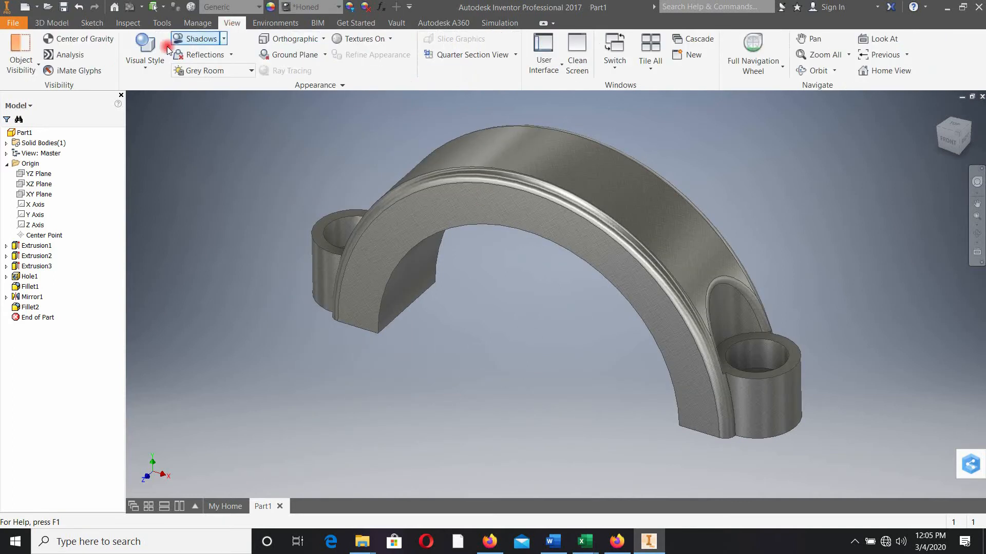
left_click(145, 51)
left_click(145, 88)
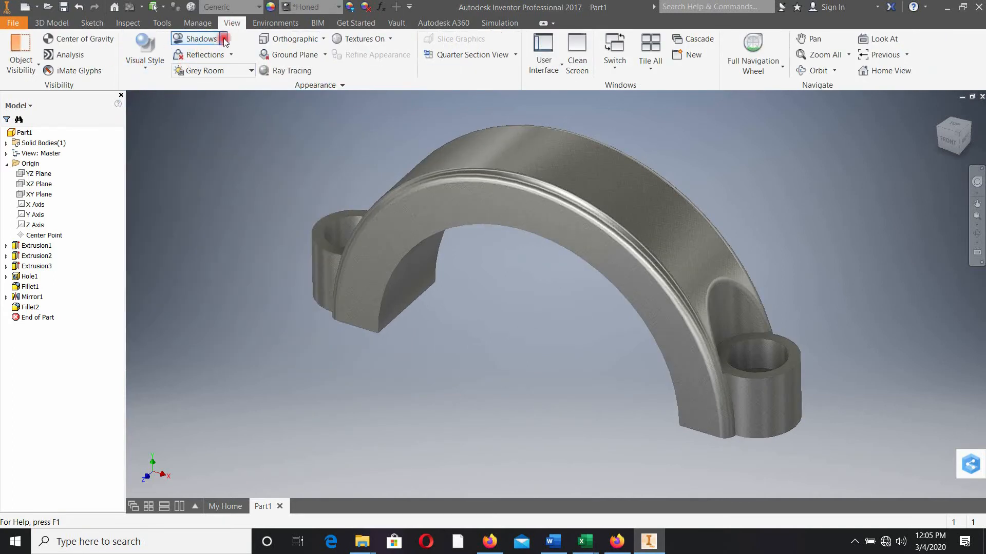
Turn on shadows and reflections for the displayed part.
left_click(224, 38)
left_click(215, 52)
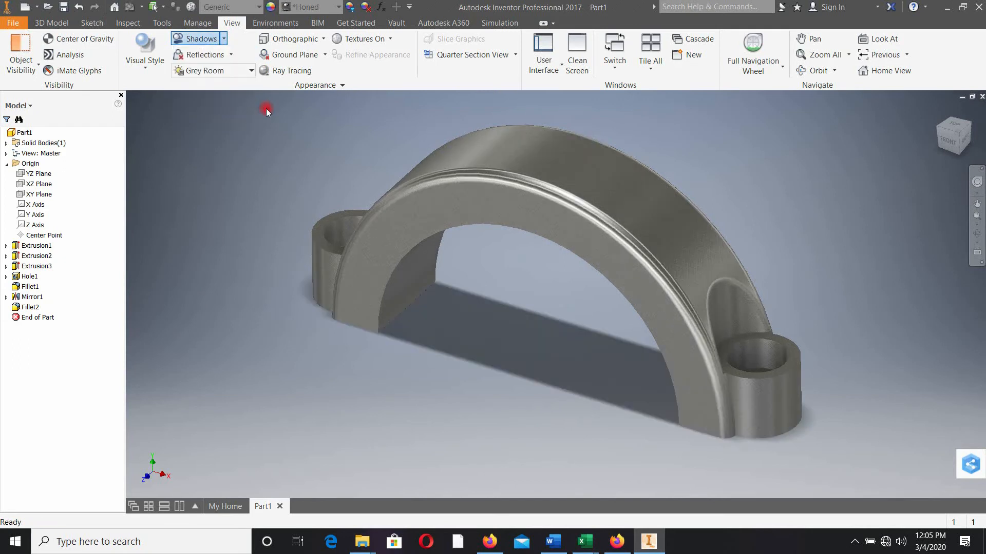
left_click(230, 57)
left_click(200, 70)
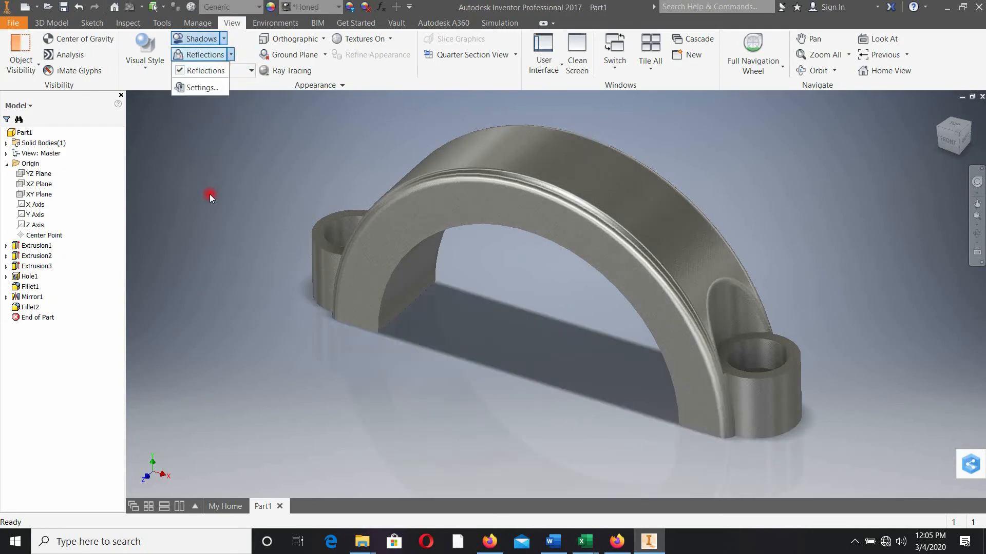
Create a new part file from the metric Standard (mm).ipt template.
left_click(956, 137)
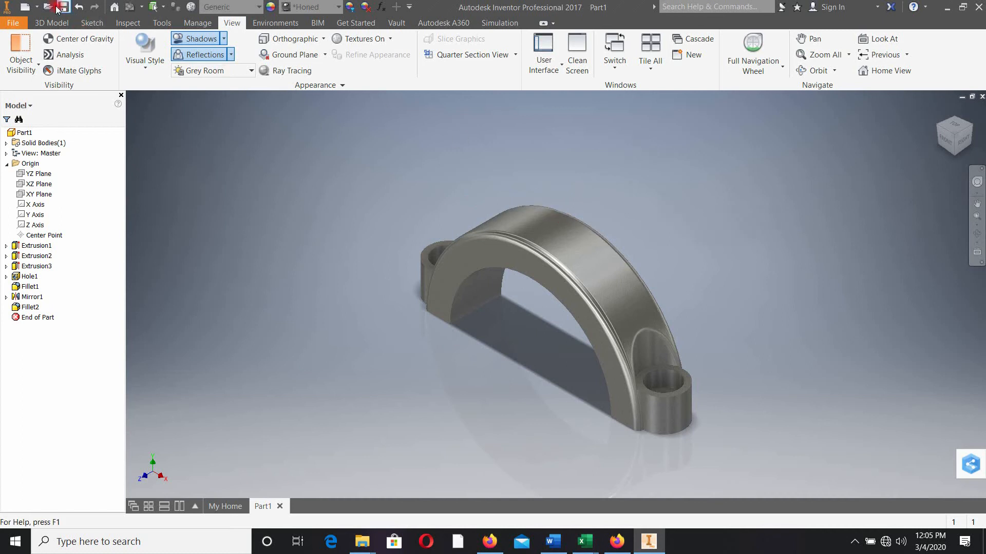
left_click(26, 6)
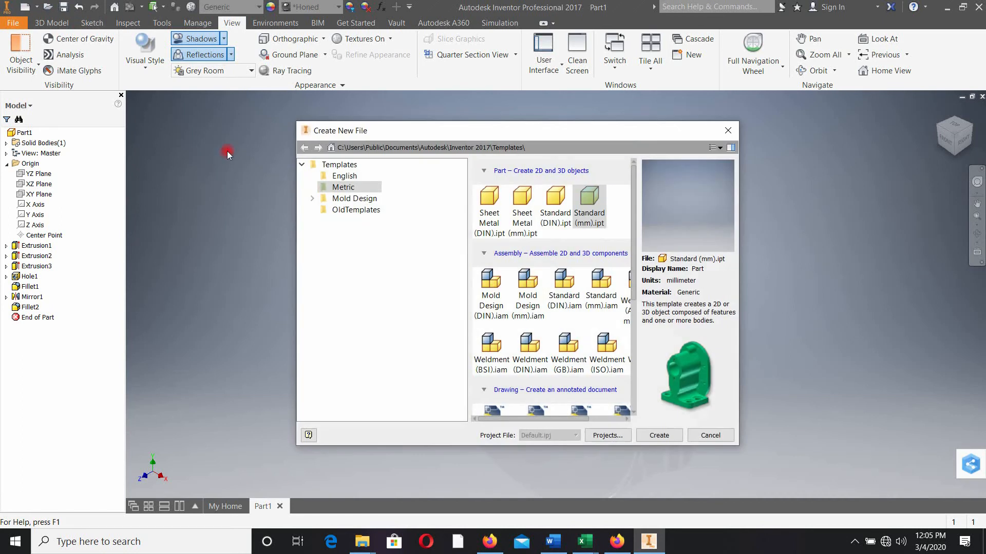
left_click(589, 219)
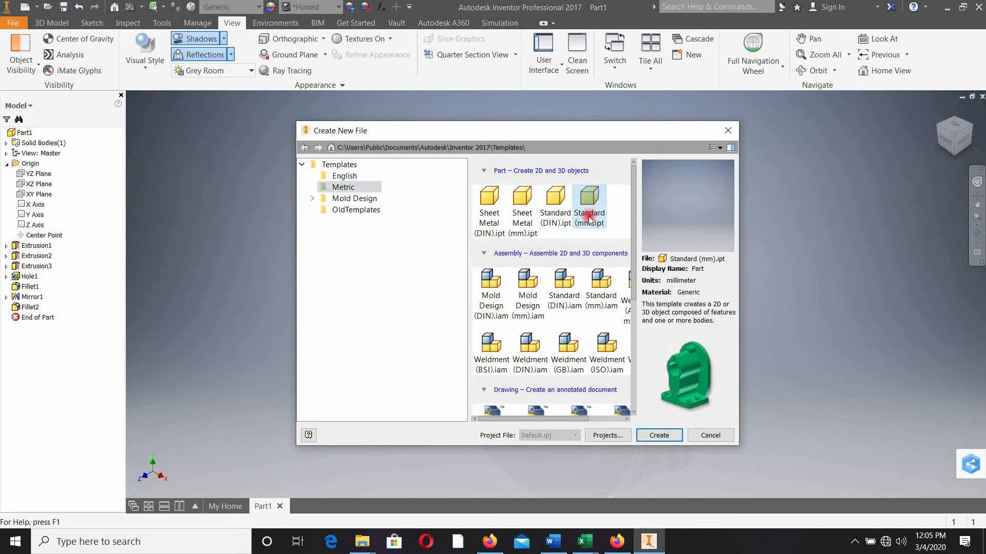
left_click(658, 435)
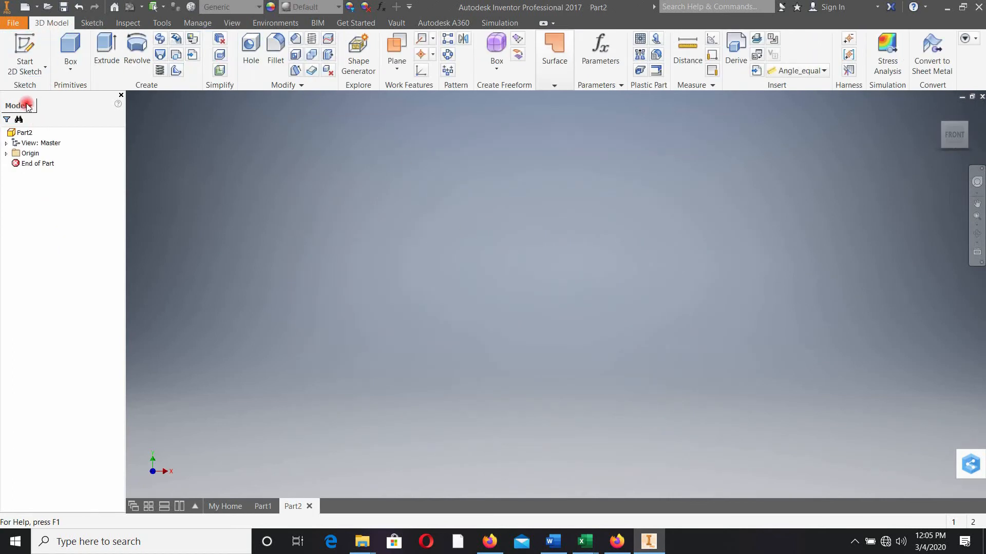
Sketch two concentric circles centred on the origin of the XZ plane, the inner one about 9.7 mm in diameter.
left_click(24, 51)
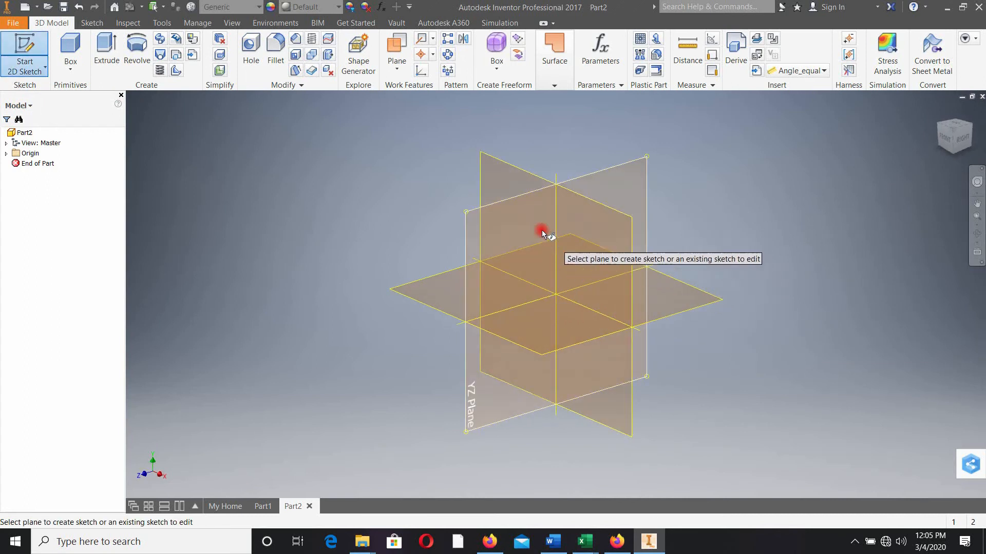
left_click(512, 323)
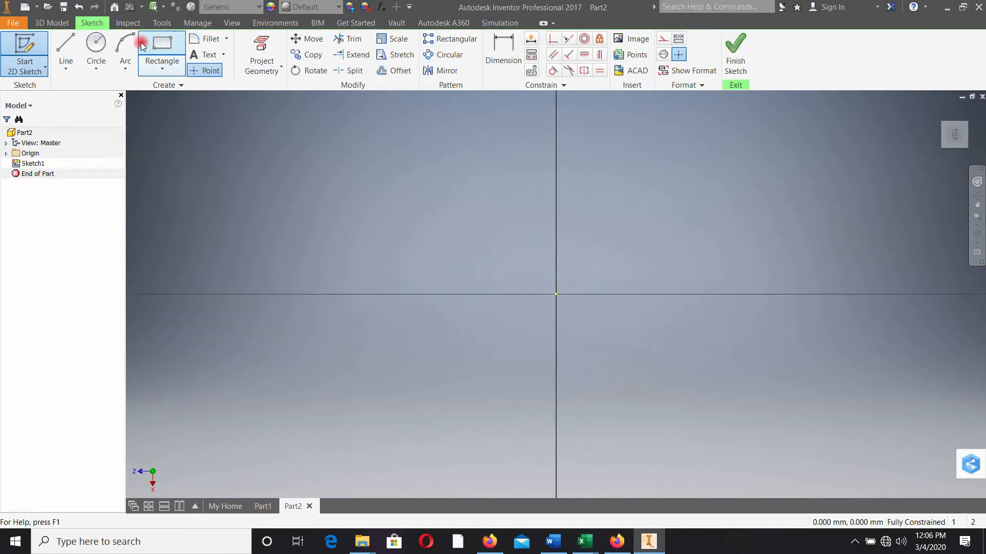
left_click(96, 45)
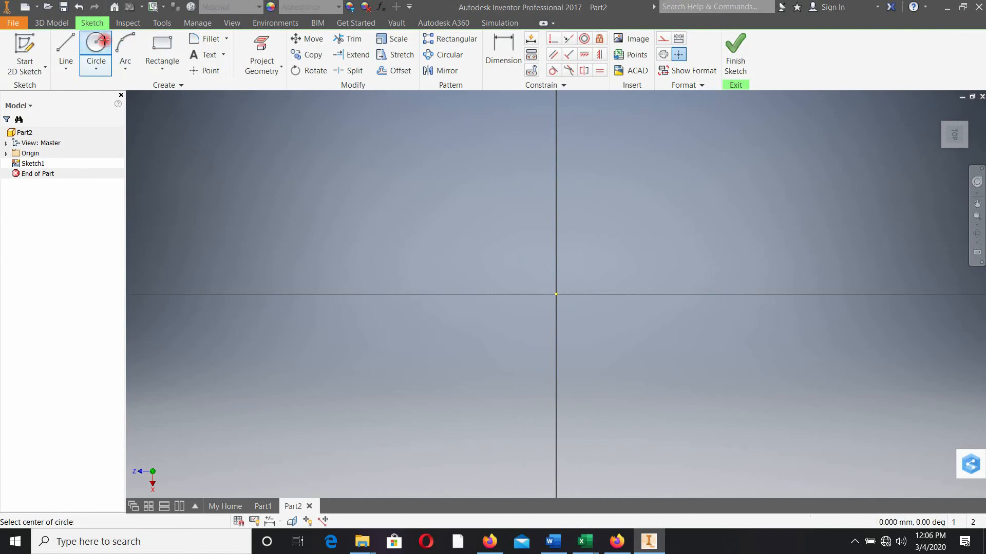
left_click(556, 293)
left_click(608, 318)
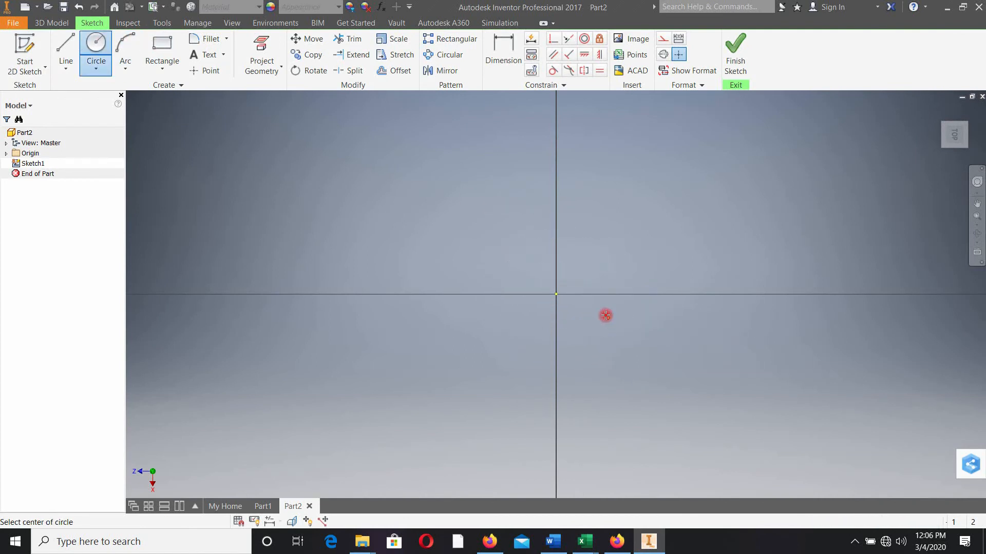
left_click(556, 293)
left_click(627, 337)
Dimension the inner circle's diameter to 12.70 mm and the outer circle's diameter to 25.40 mm.
left_click(502, 58)
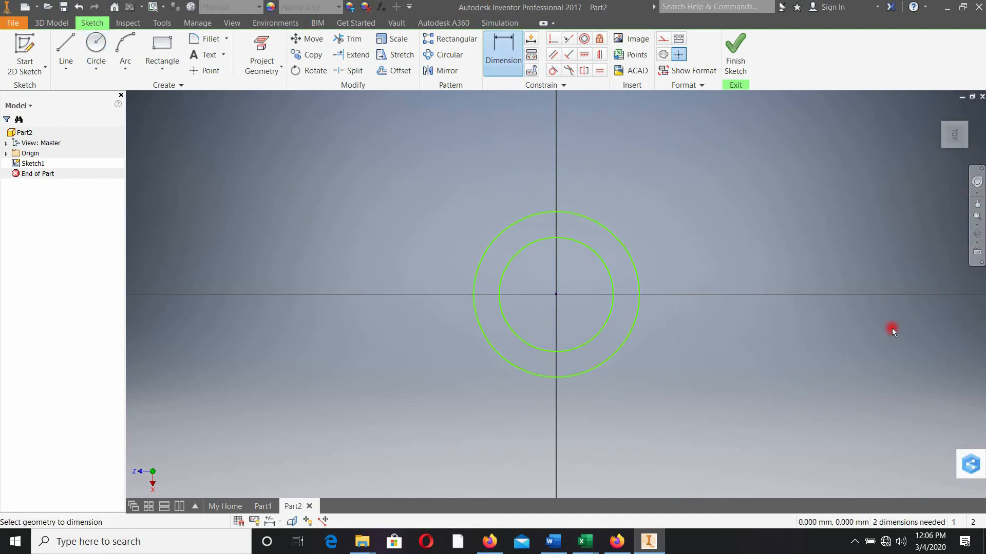
left_click(608, 275)
left_click(710, 236)
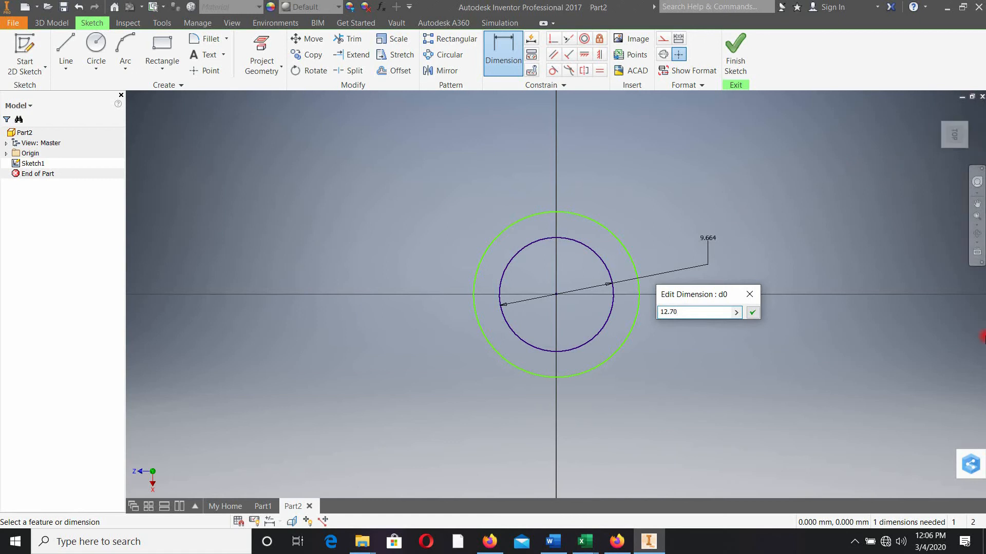
left_click(752, 312)
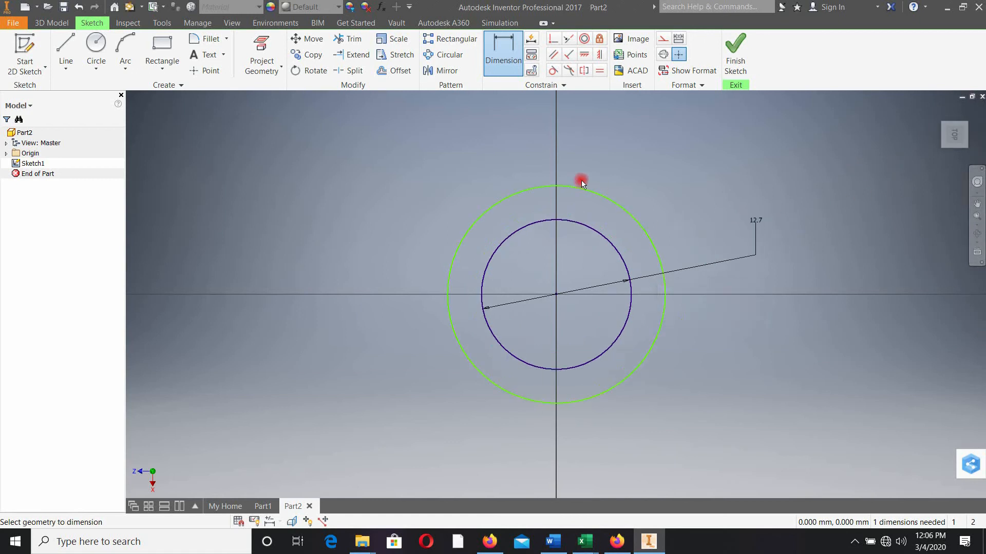
left_click(635, 209)
left_click(668, 206)
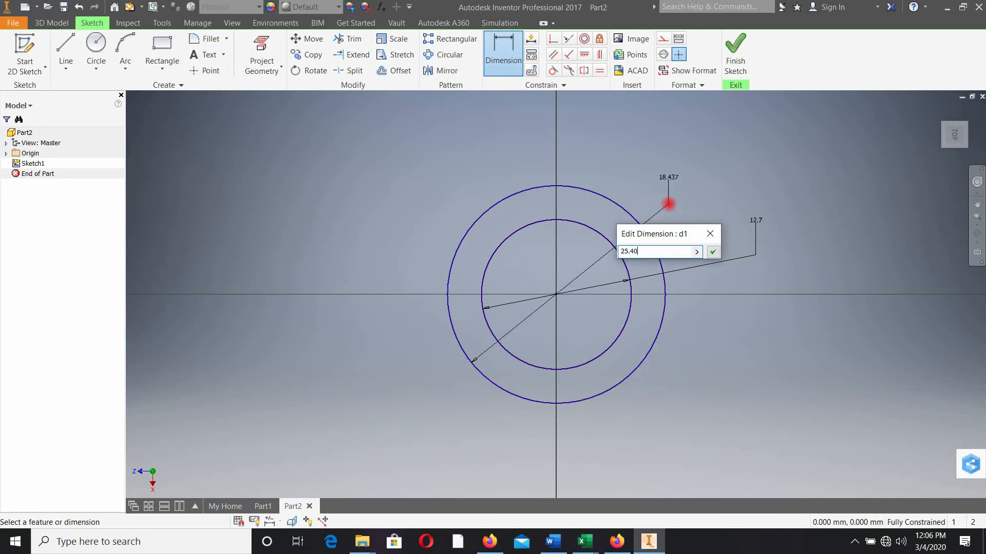
left_click(714, 252)
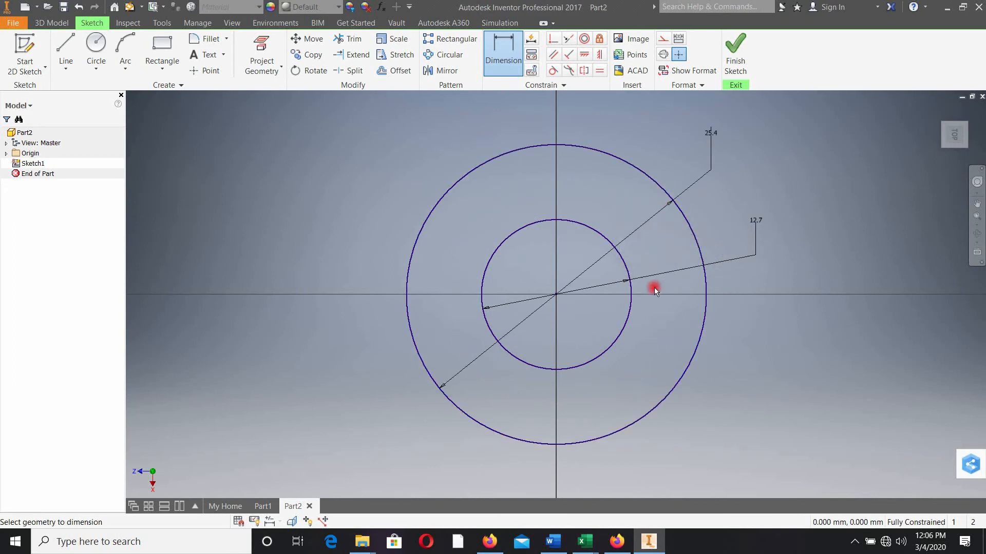
Extrude the ring between the two circles symmetrically about the sketch plane by a total distance of 69.85 mm.
scroll(656, 291, "down", 2)
left_click(51, 23)
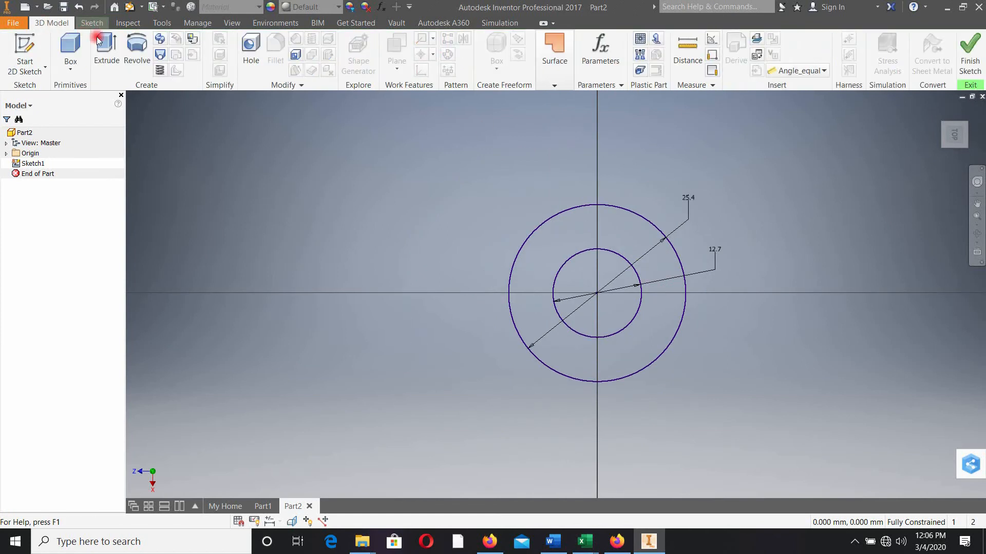
left_click(106, 51)
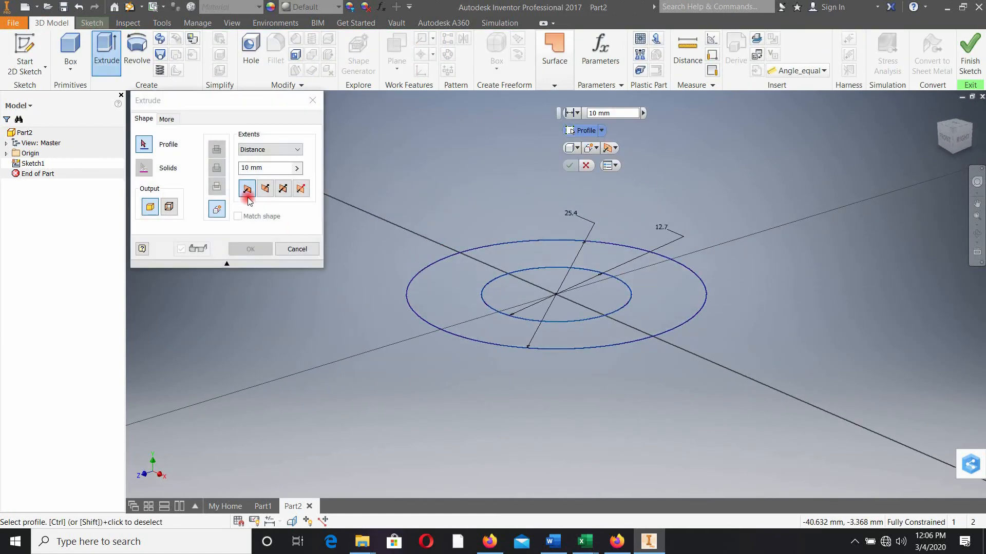
left_click(418, 300)
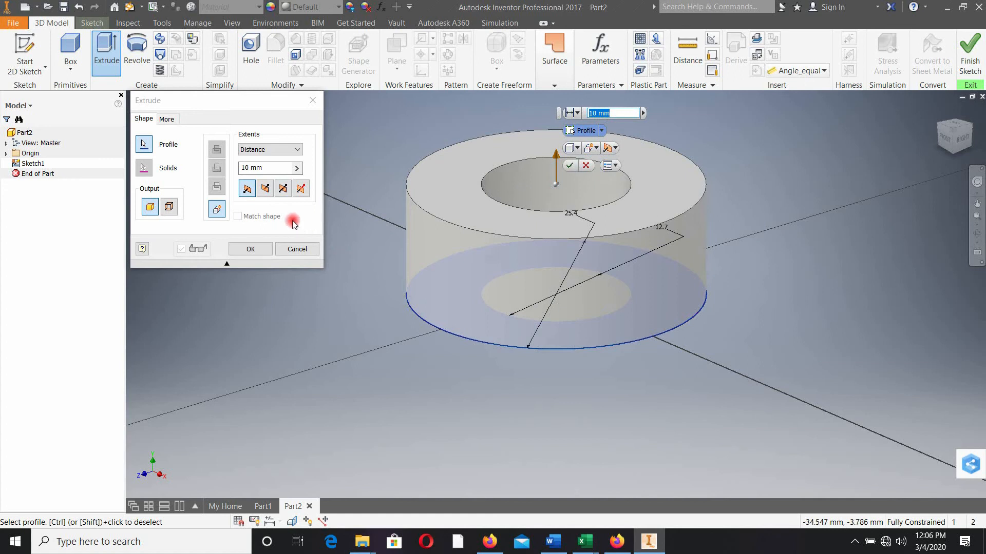
left_click(283, 189)
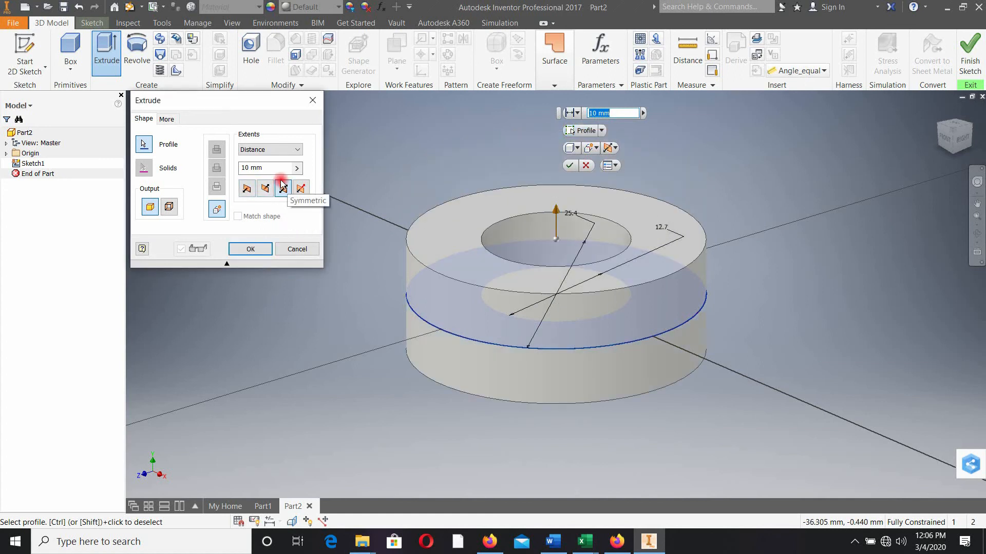
left_click(259, 168)
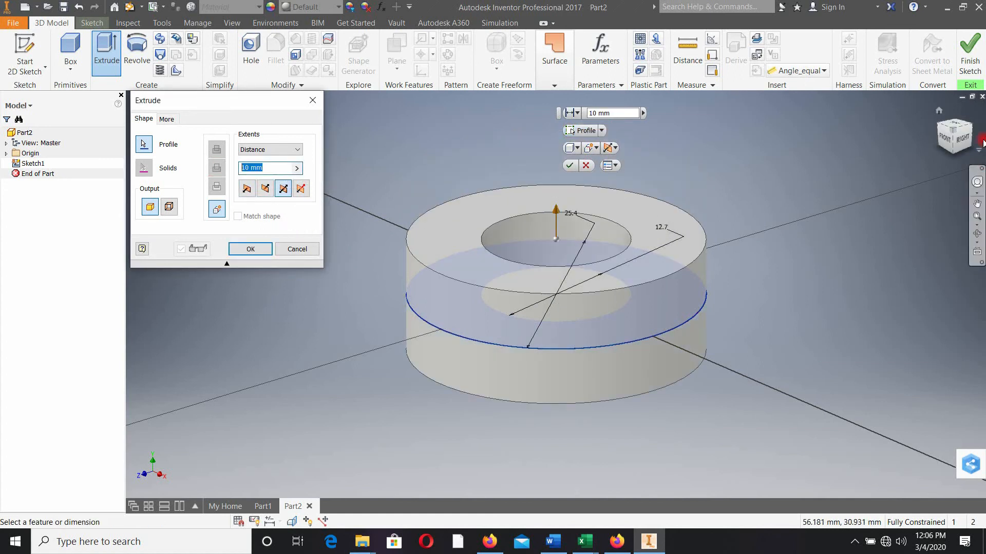
type("69.85")
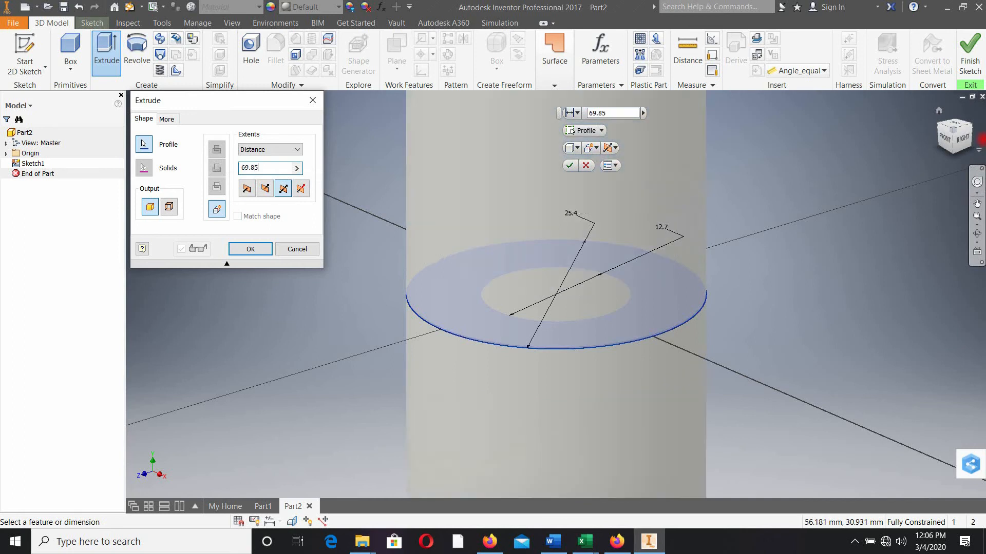
scroll(748, 304, "up", 5)
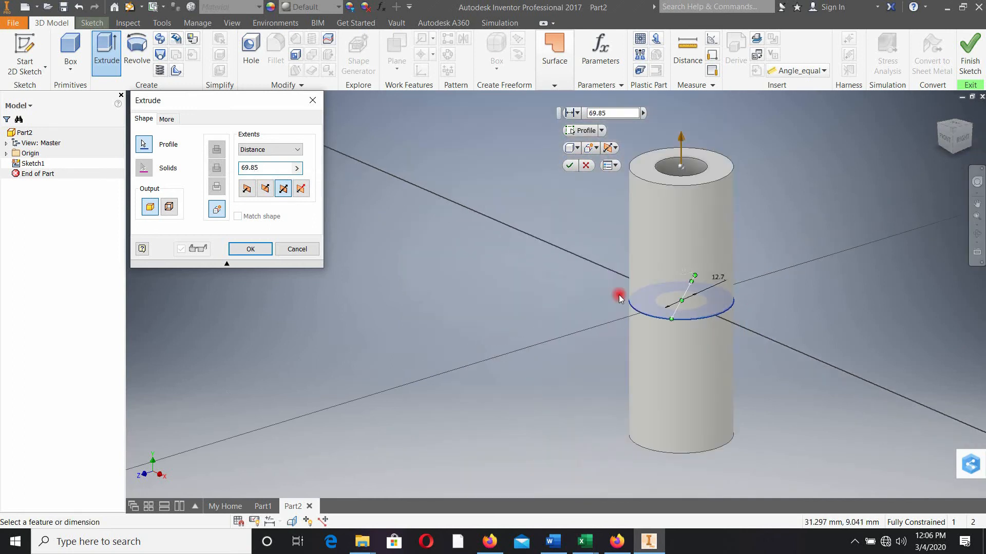
left_click(254, 248)
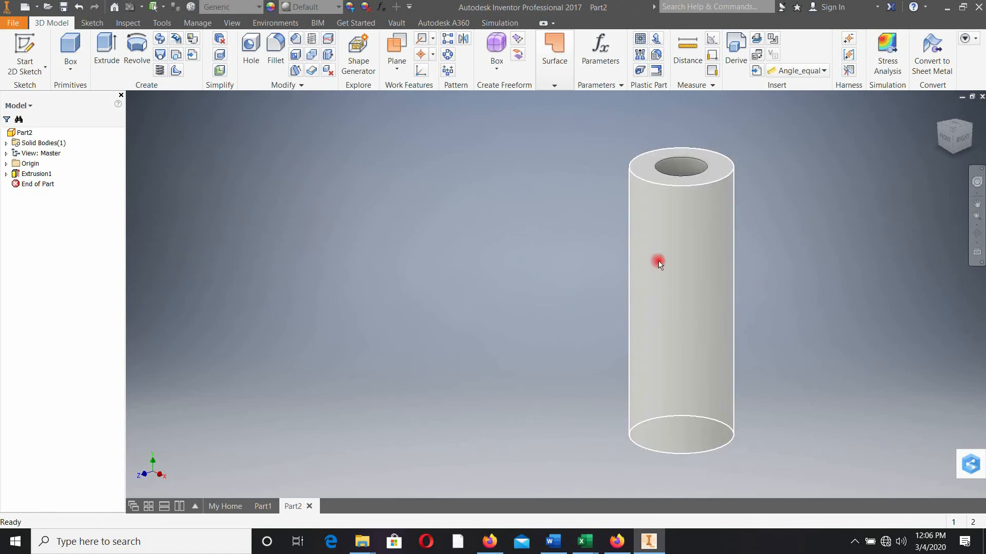
Chamfer the outer edge of the tube's upper end face using a 2.50 mm distance and 45 deg angle.
middle_click_drag(632, 293, 935, 222, "shift")
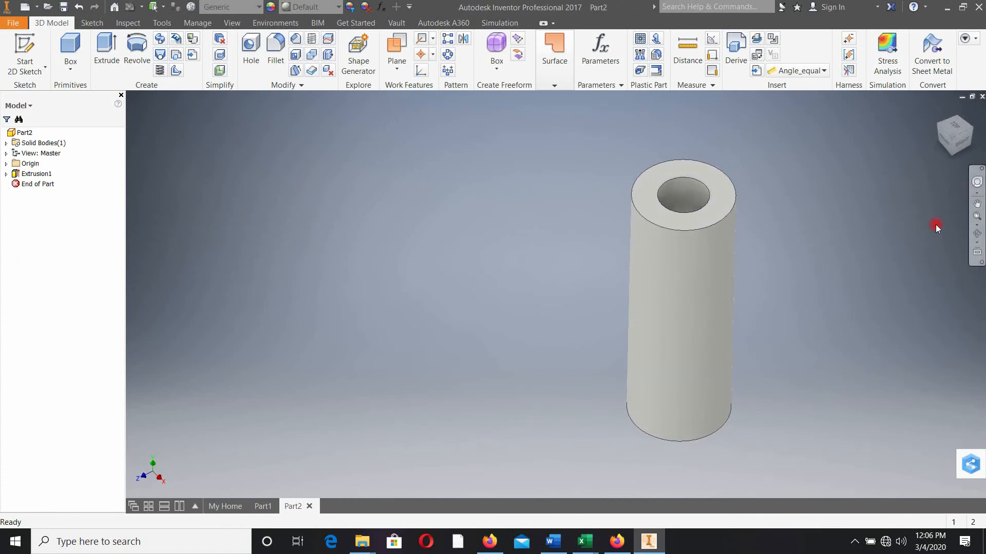
left_click(952, 138)
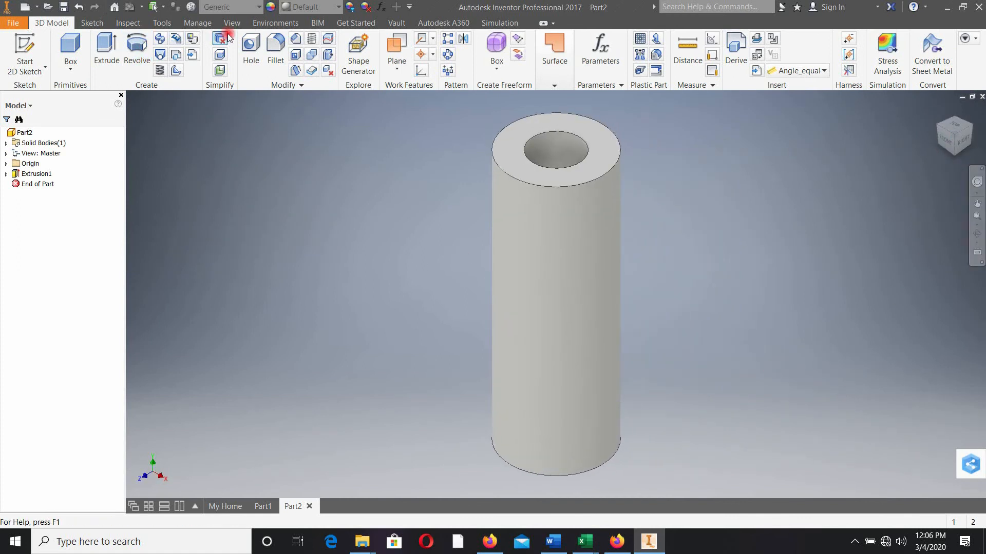
left_click(297, 39)
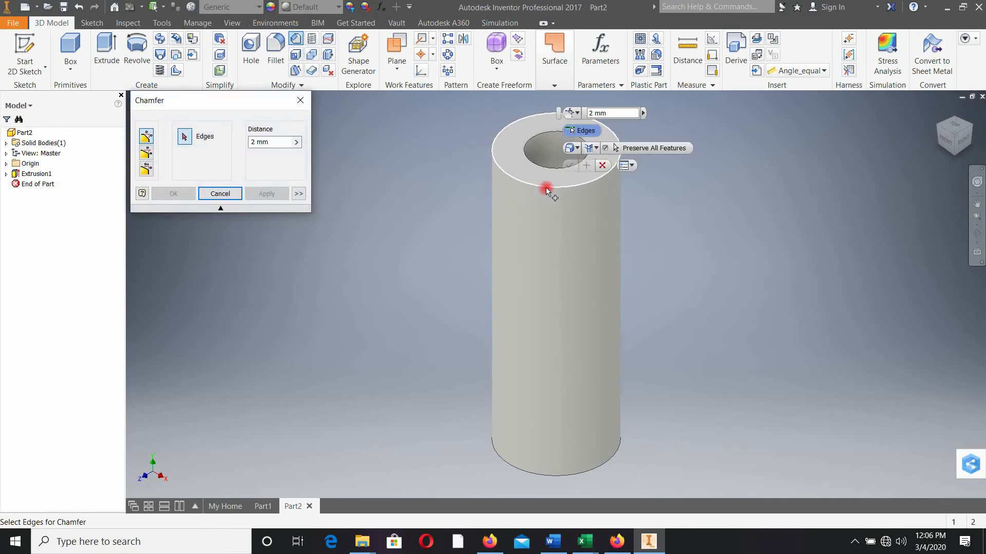
left_click(147, 152)
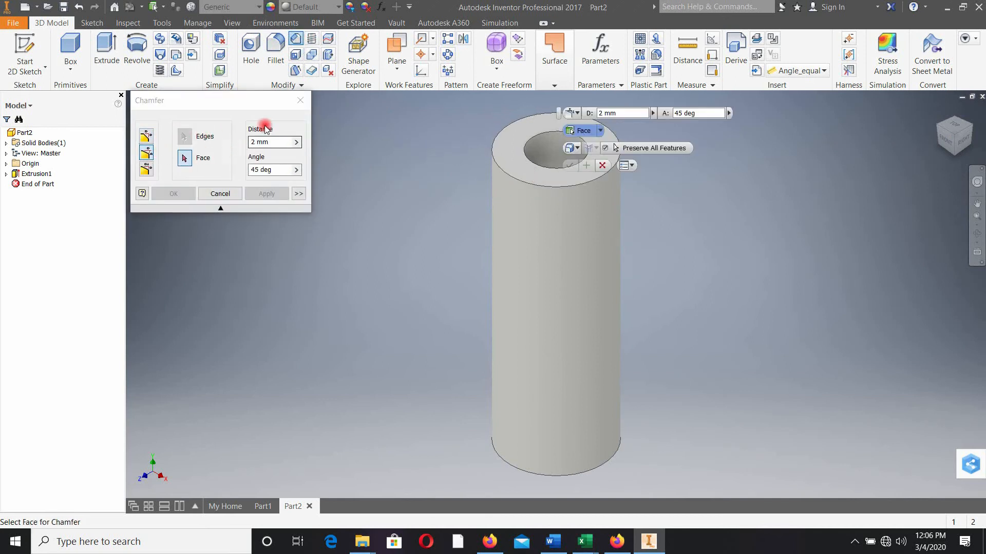
left_click(628, 178)
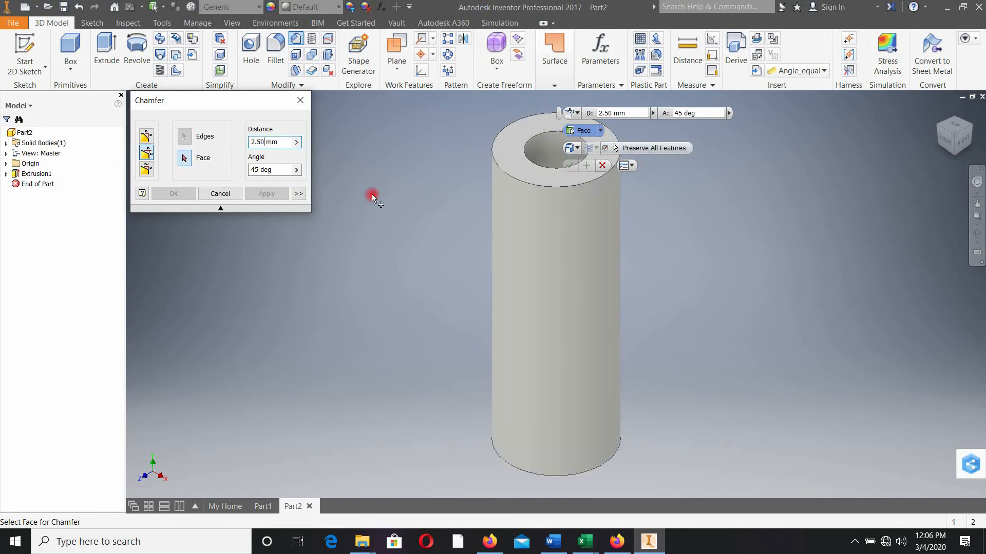
left_click(535, 177)
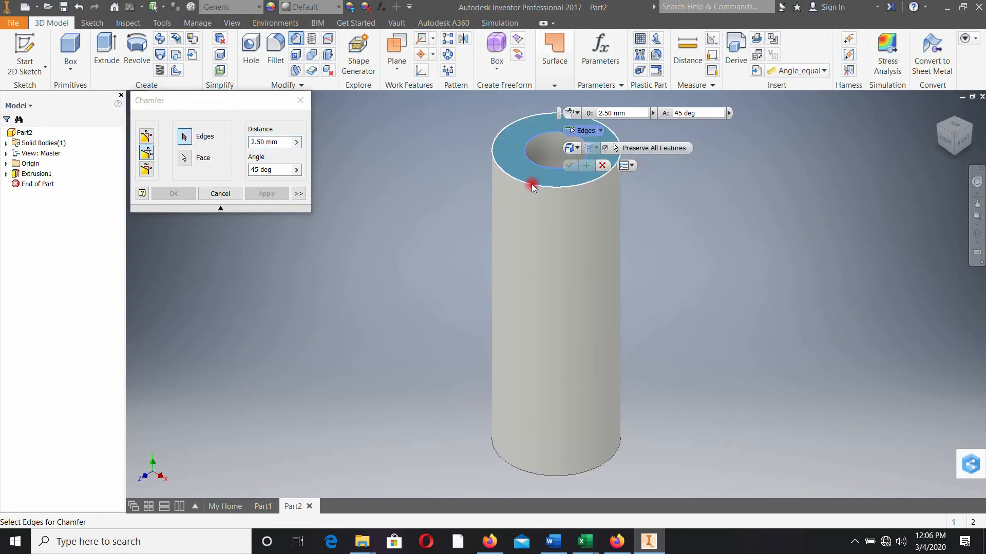
middle_click_drag(429, 286, 514, 348, "shift")
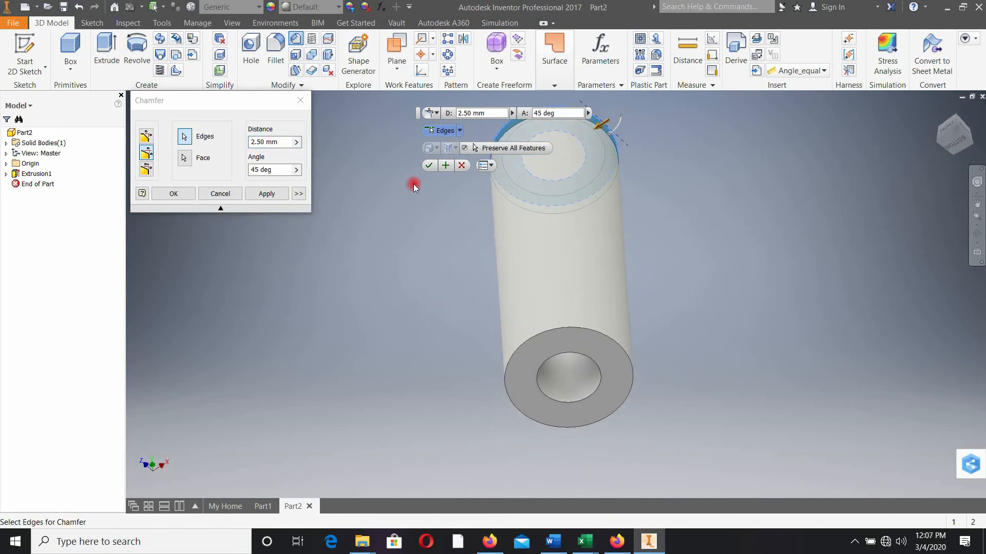
left_click(426, 165)
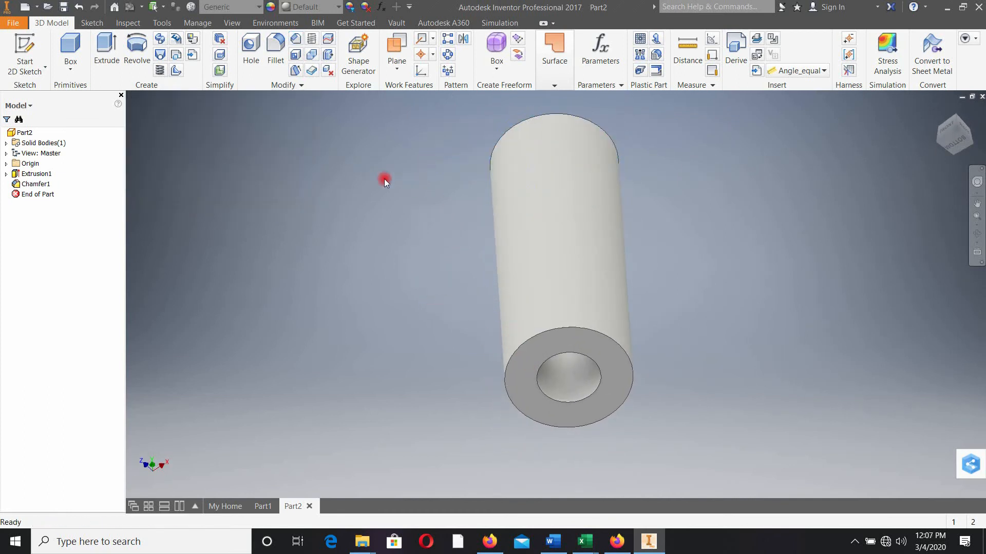
Chamfer the outer edge of the tube's lower end face with the same 2.50 mm distance and 45 deg angle.
left_click(295, 38)
left_click(535, 350)
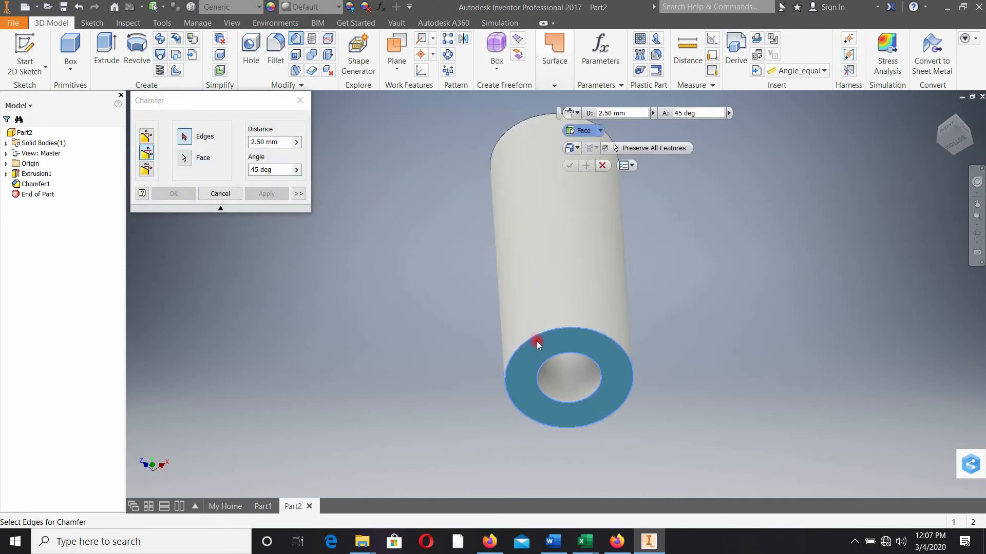
left_click(539, 333)
left_click(266, 194)
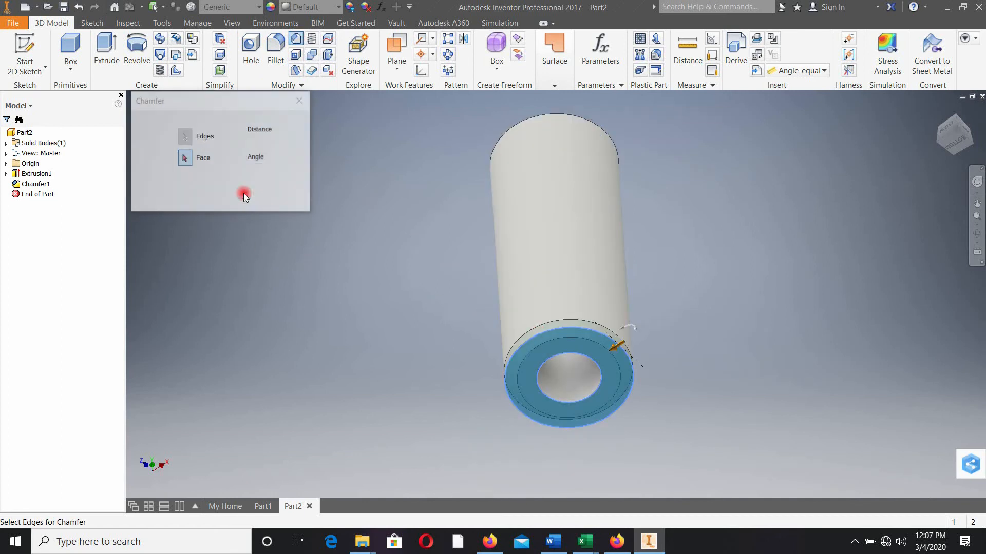
middle_click_drag(693, 258, 682, 282, "shift")
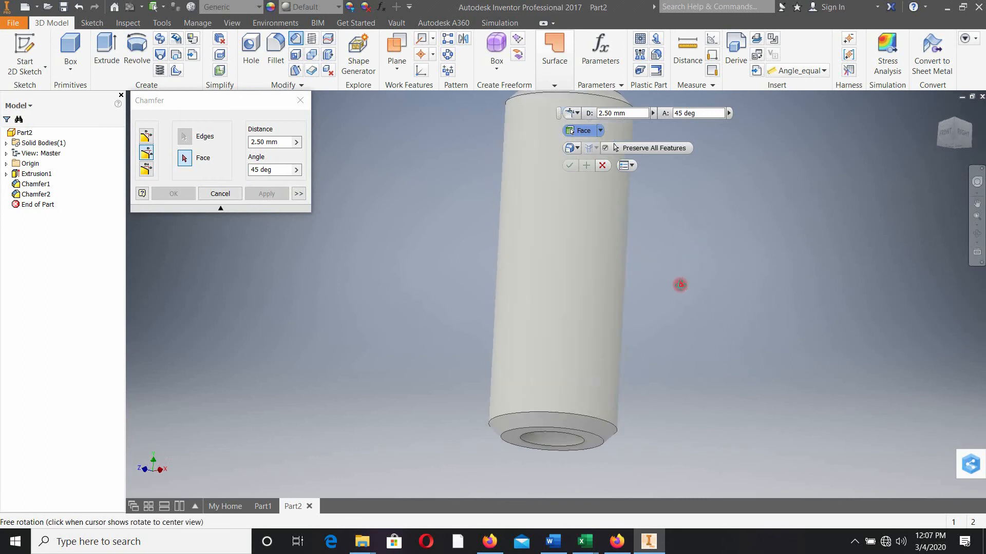
left_click(951, 138)
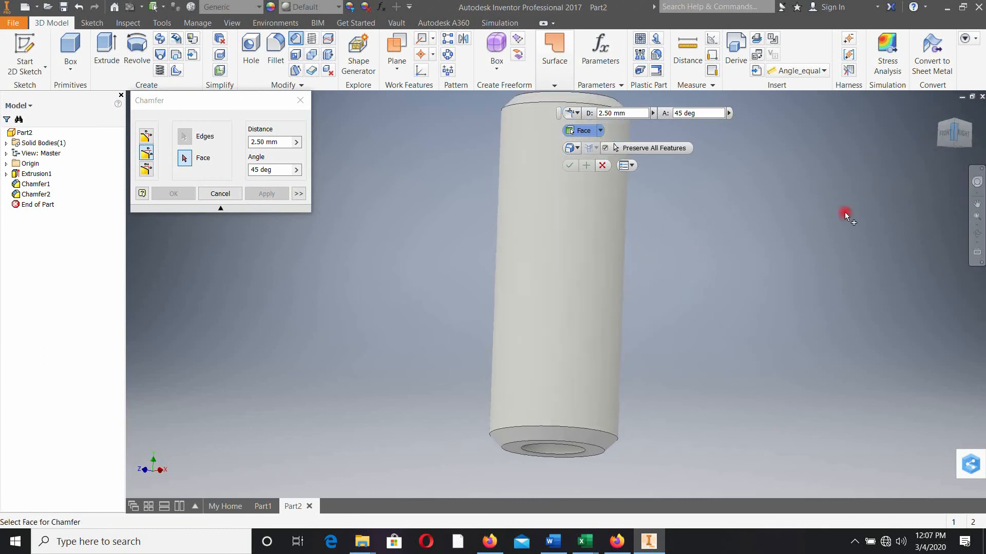
middle_click_drag(735, 227, 726, 257, "shift")
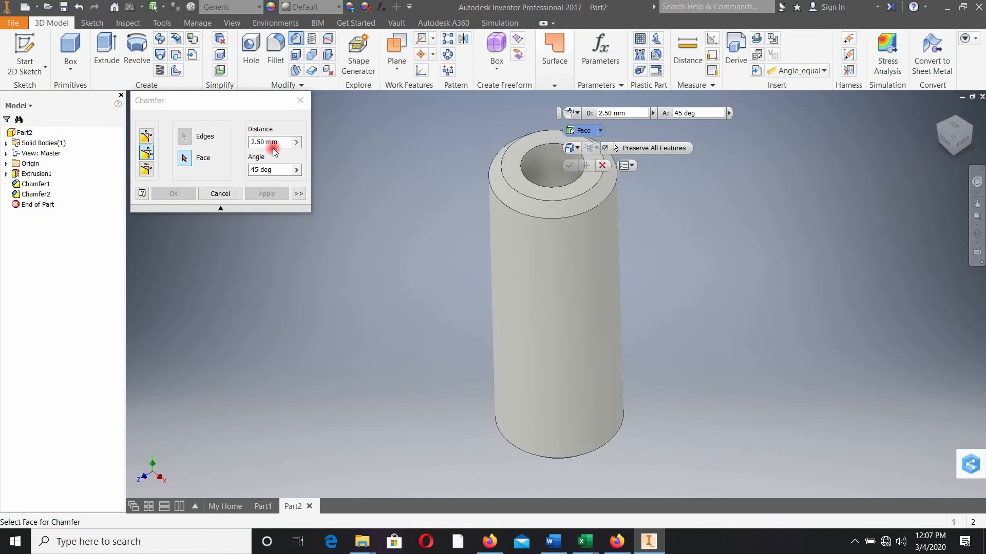
left_click(220, 194)
Apply the Honed appearance from the Inventor Material Library to the chamfered tube.
left_click(318, 7)
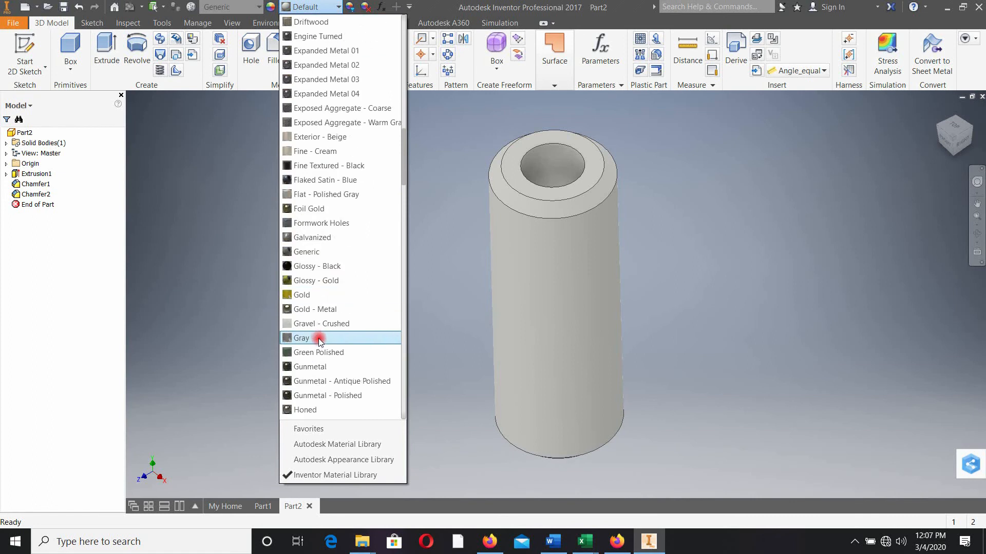
scroll(323, 275, "down", 4)
left_click(315, 229)
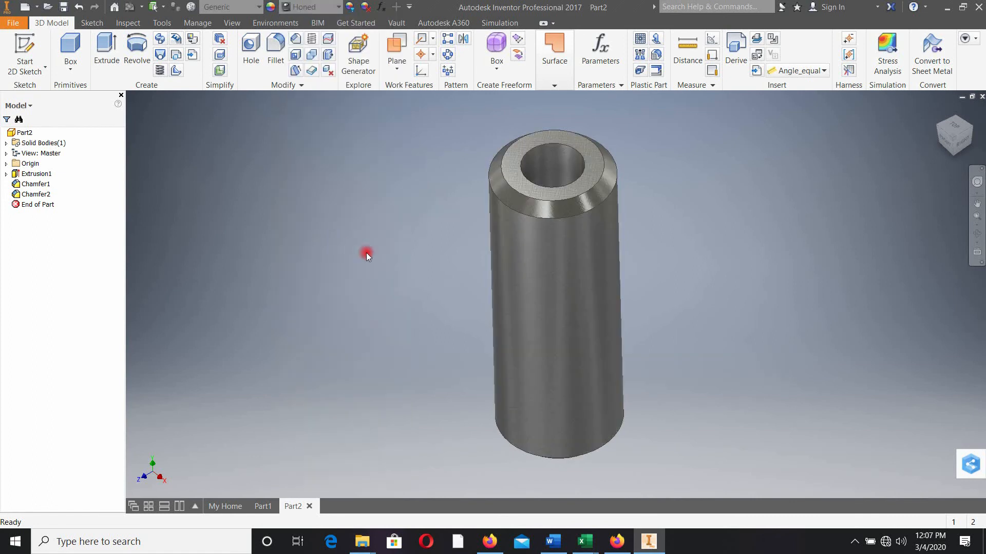
Display the tube in the Realistic visual style and turn on all shadows, including ground, object and ambient shadows.
left_click(226, 23)
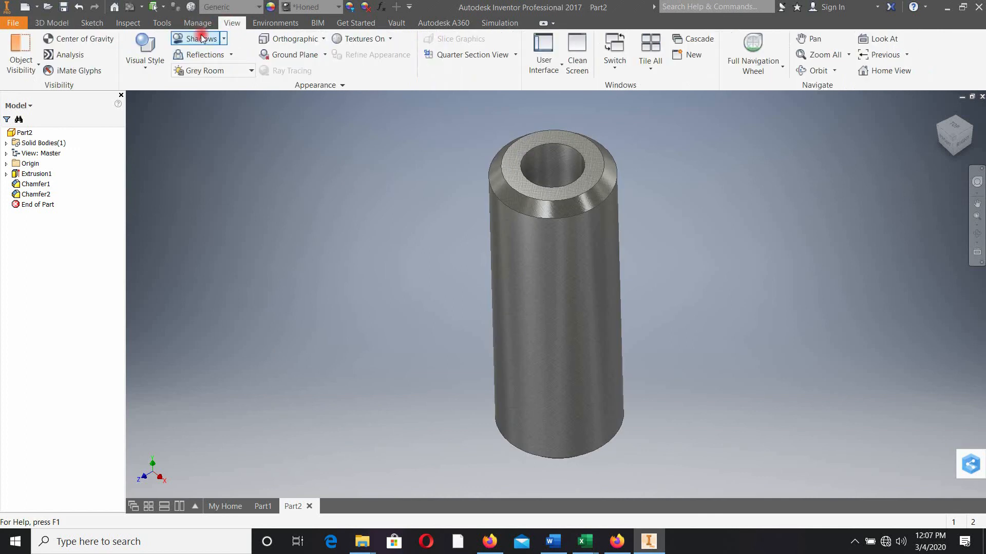
left_click(146, 54)
left_click(151, 92)
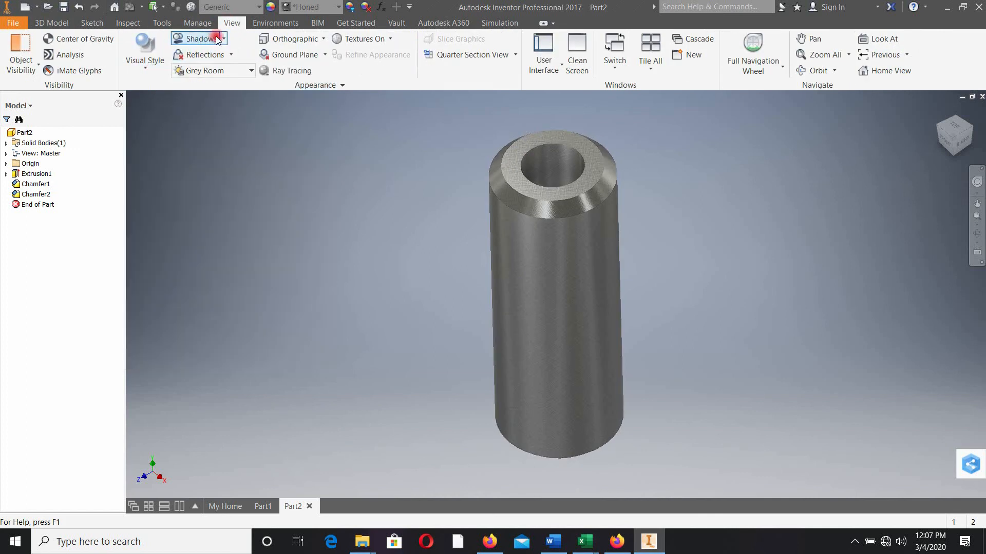
left_click(226, 40)
left_click(215, 55)
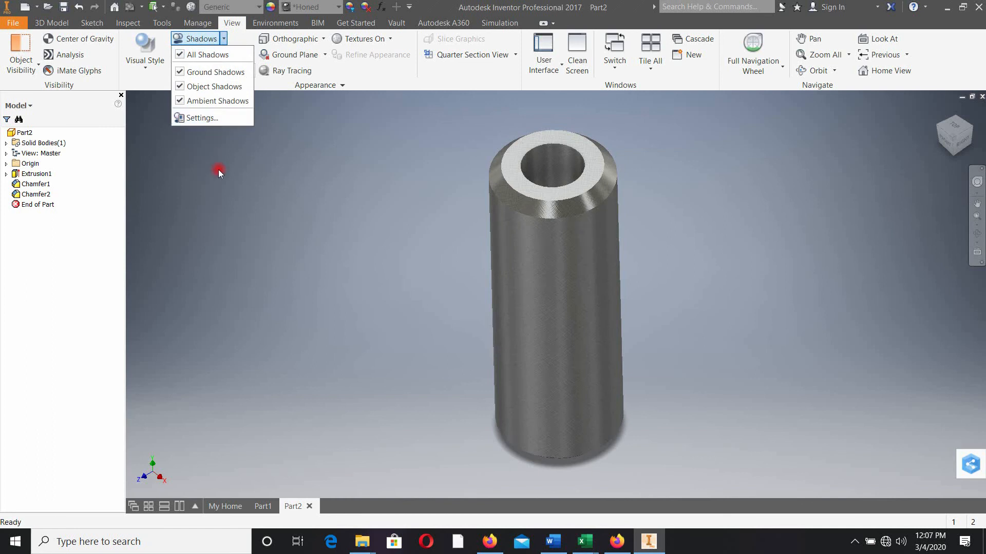
Turn on reflections for the tube's display.
left_click(231, 55)
left_click(195, 71)
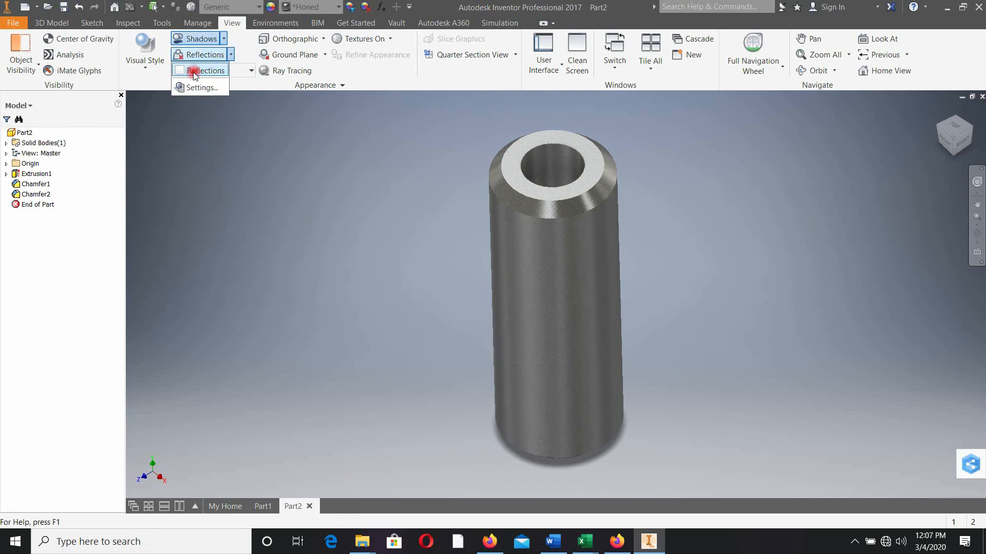
scroll(328, 300, "up", 5)
scroll(398, 321, "down", 3)
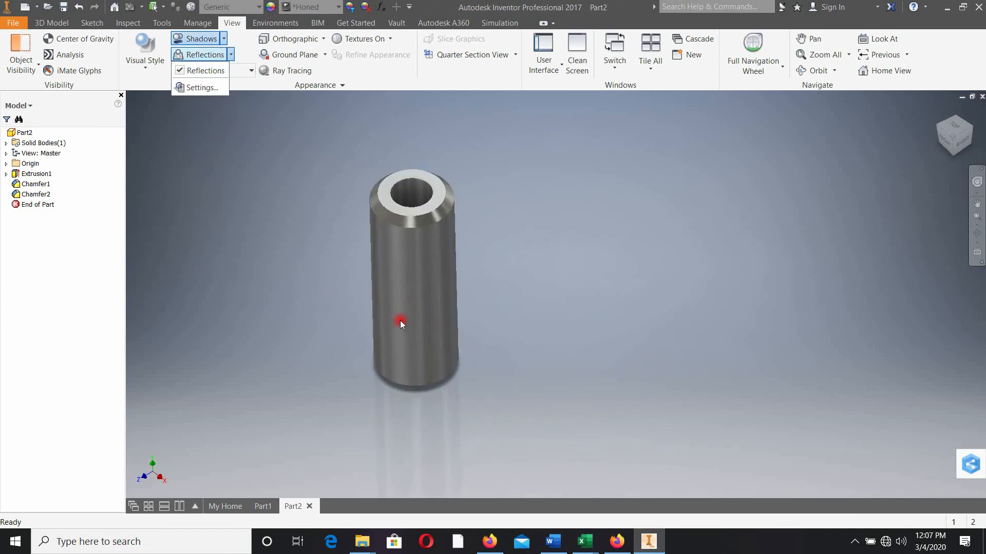
left_click(249, 151)
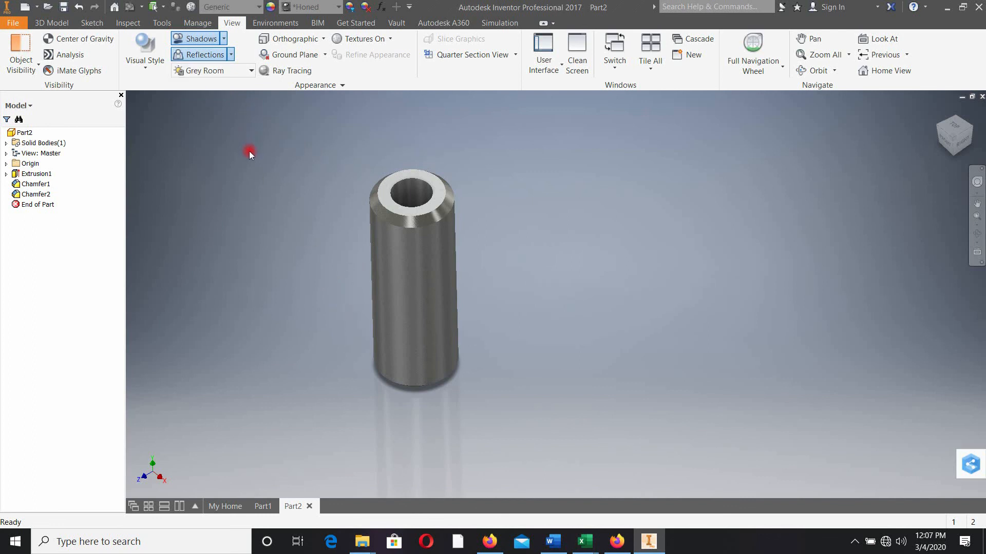
middle_click_drag(314, 249, 337, 235)
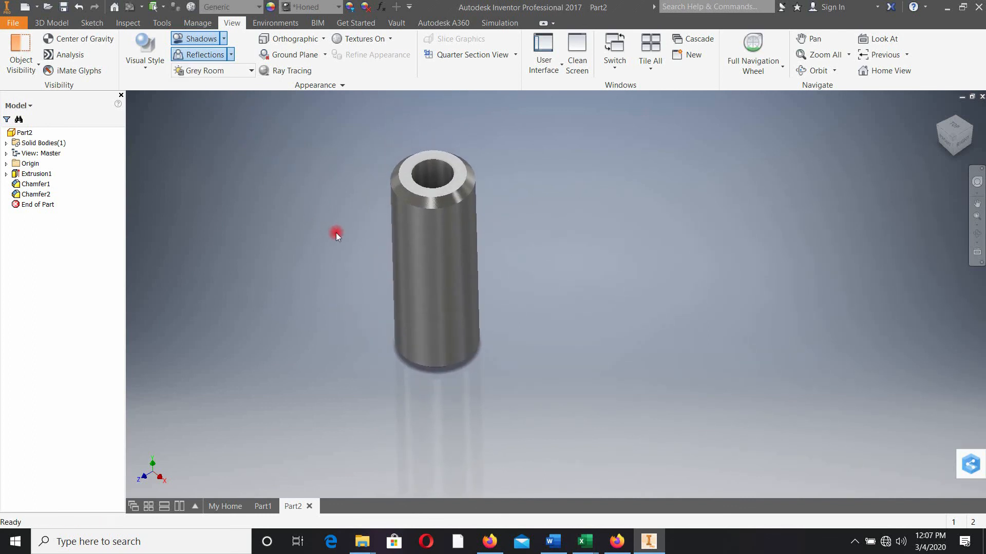
Switch to the half-ring clamp part and save it in Documents as "Part piston 3.ipt".
left_click(262, 506)
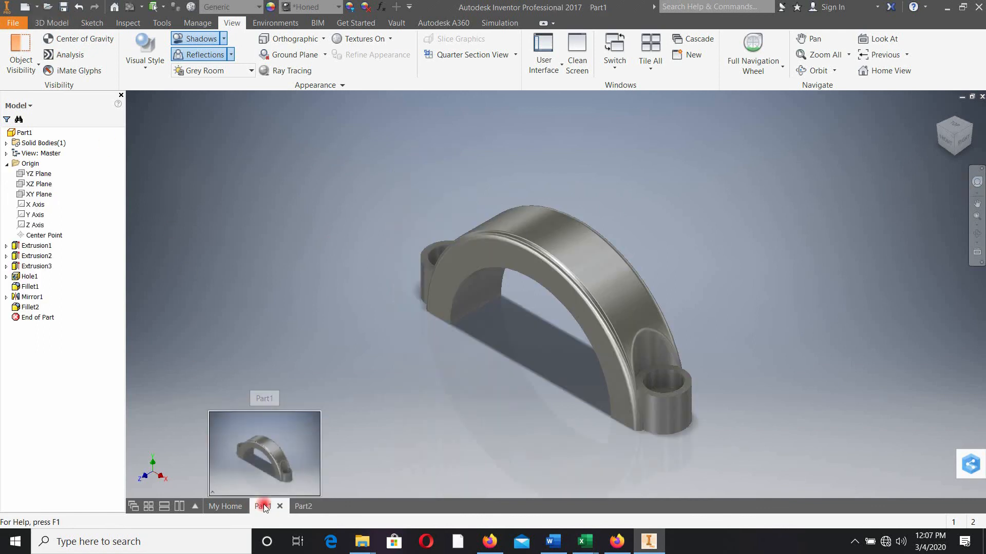
left_click(26, 6)
left_click(717, 129)
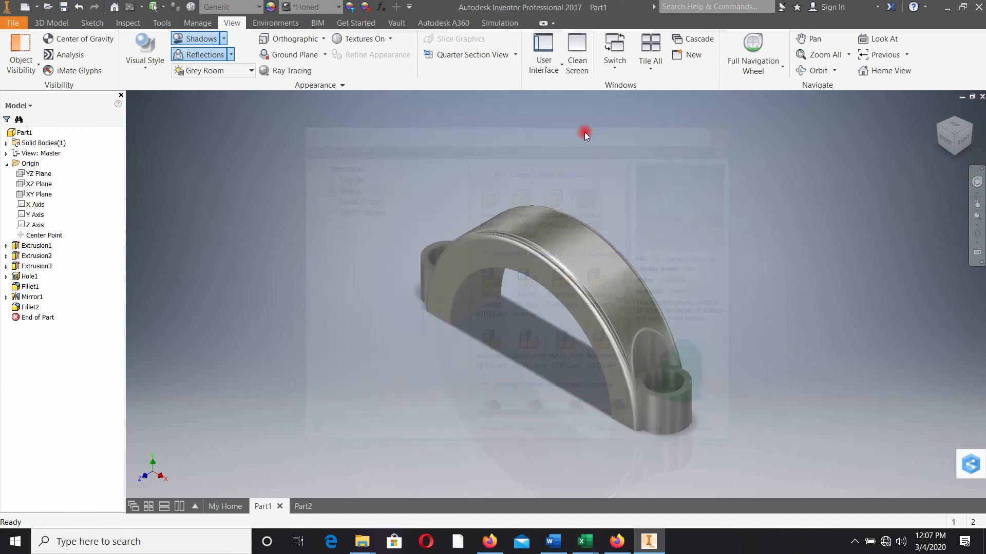
key("ctrl+s")
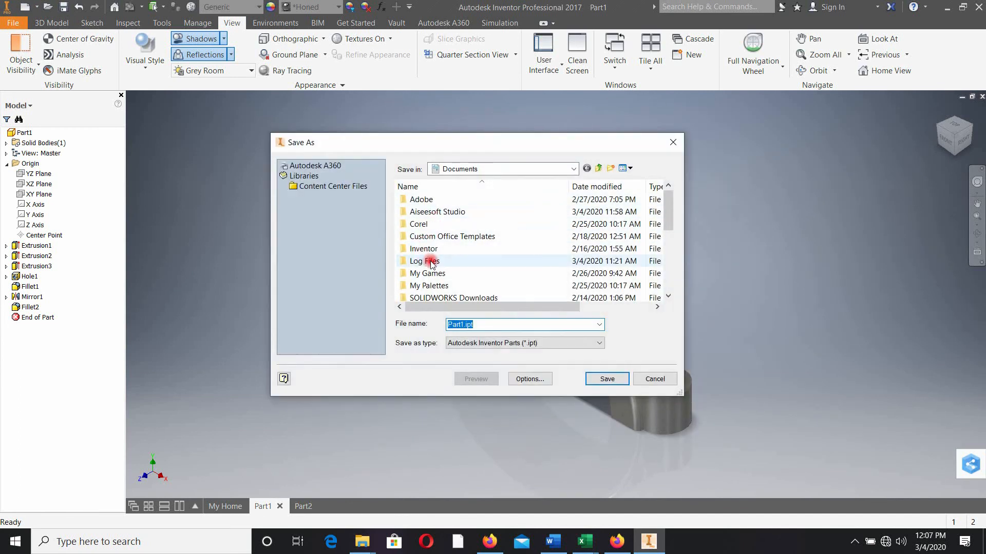
scroll(426, 256, "down", 2)
left_click(463, 324)
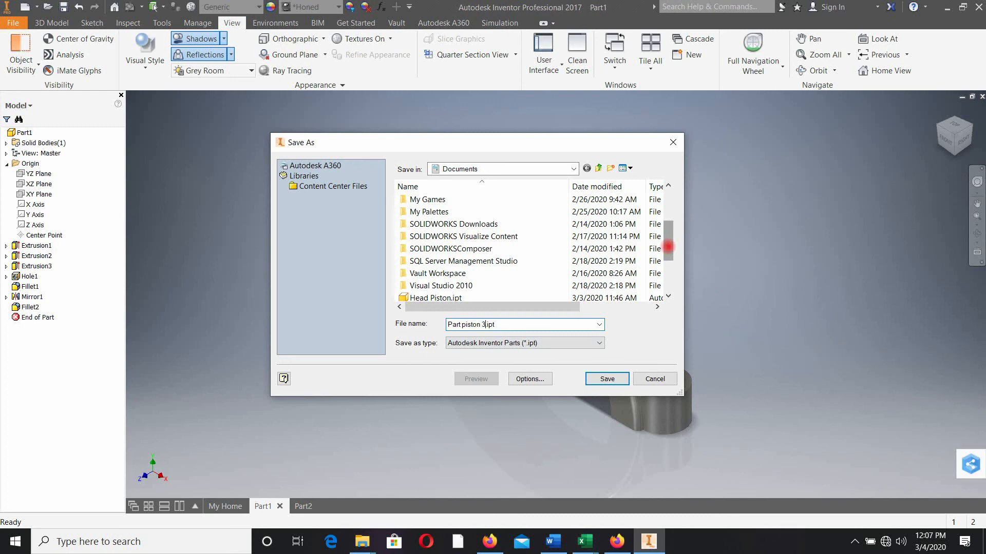
left_click(611, 379)
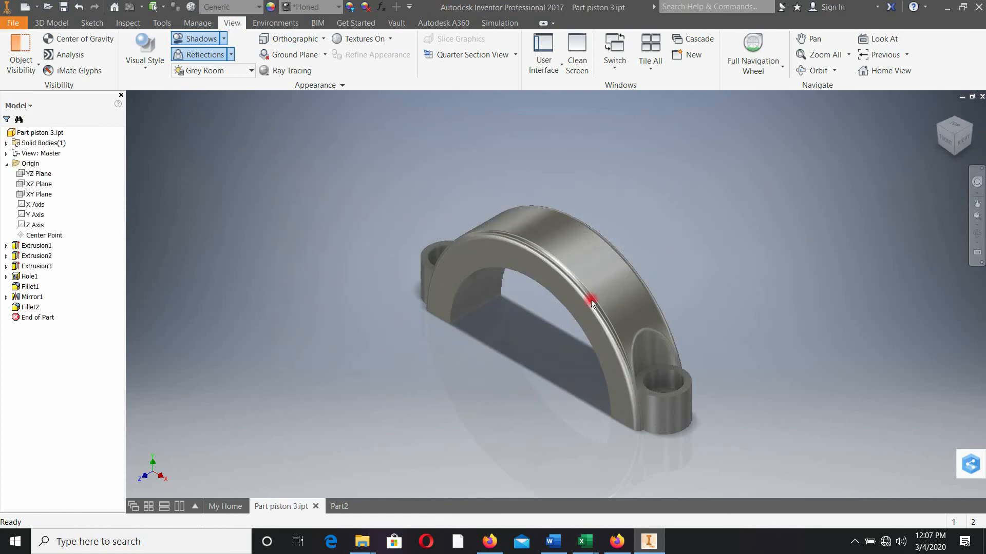
Switch back to the tube part and save it in Documents as "Part piston 4", replacing the existing file.
left_click(338, 506)
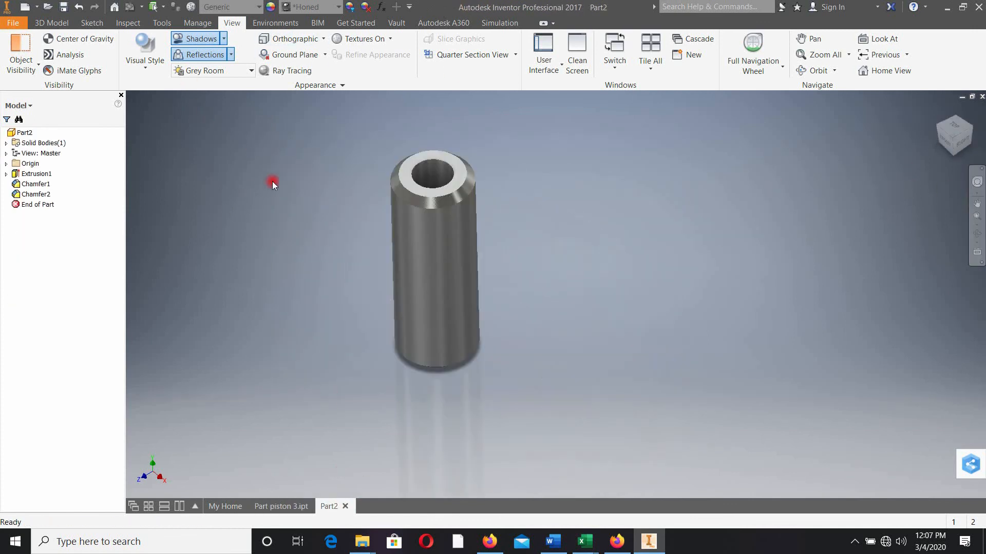
key("ctrl+s")
left_click(460, 324)
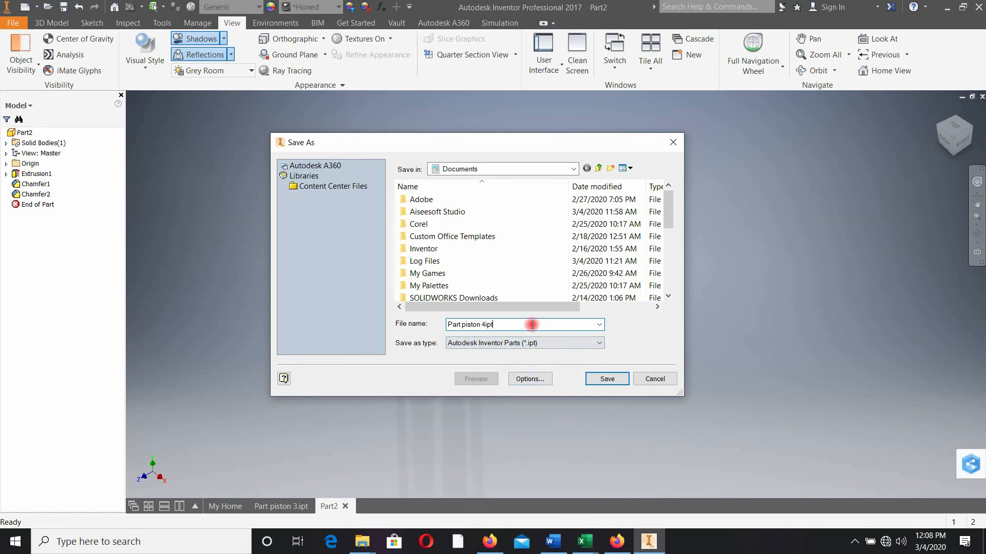
key("BackSpace")
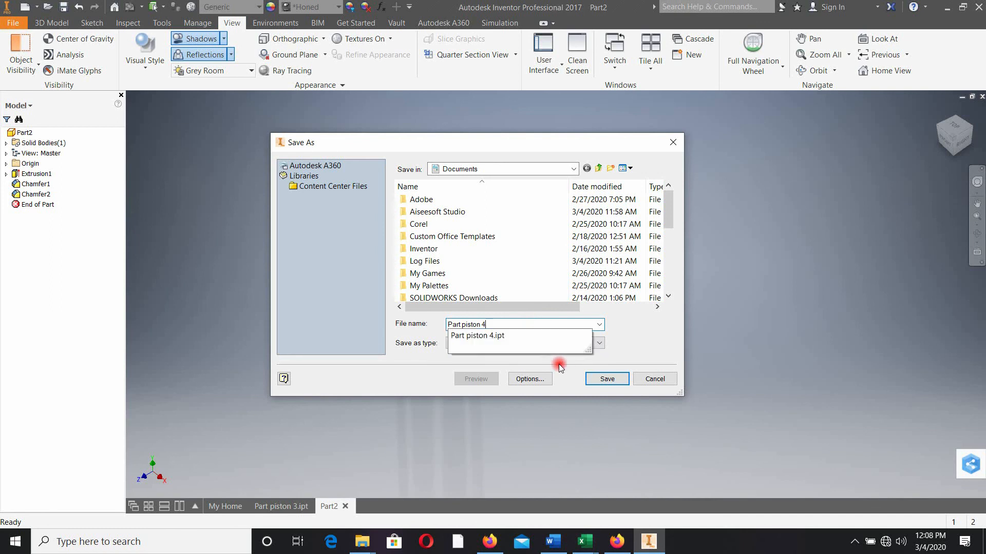
left_click(597, 382)
left_click(521, 272)
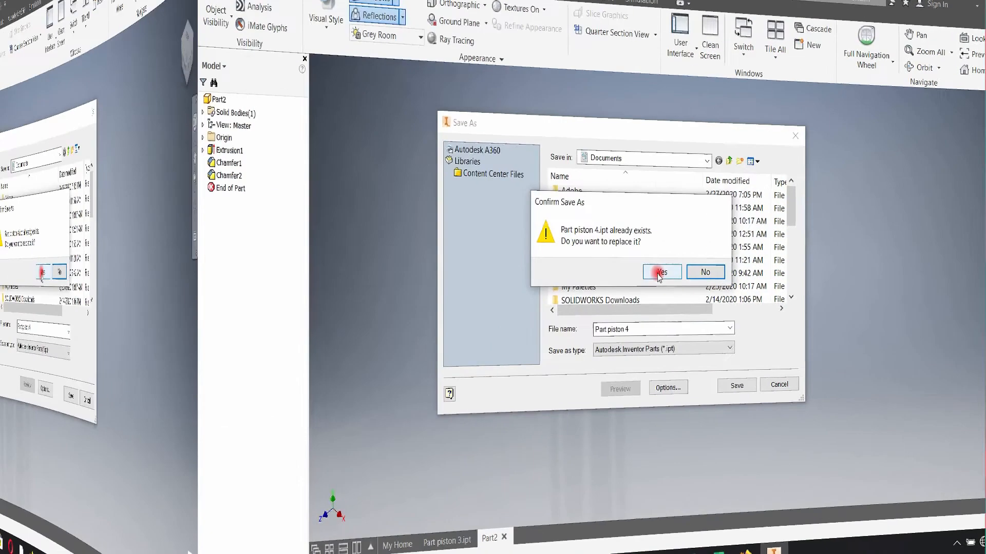